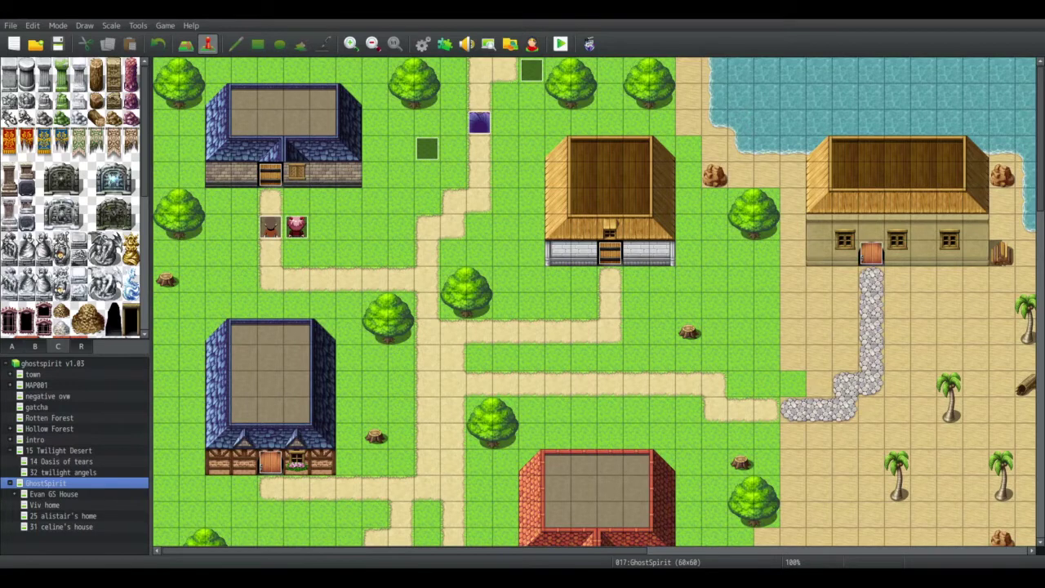
scroll(599, 303, down, 6)
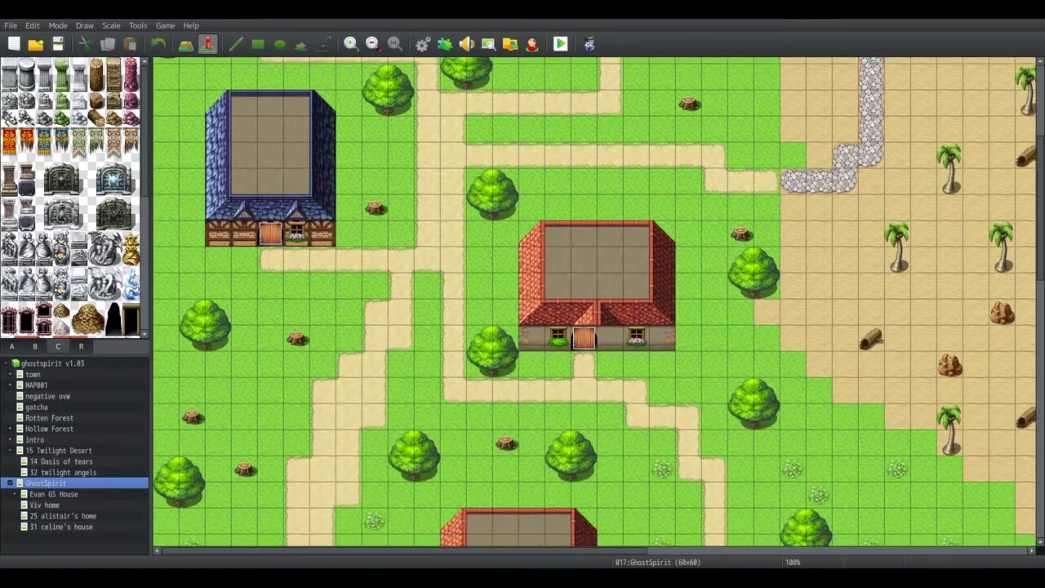
scroll(599, 302, down, 2)
scroll(599, 302, up, 6)
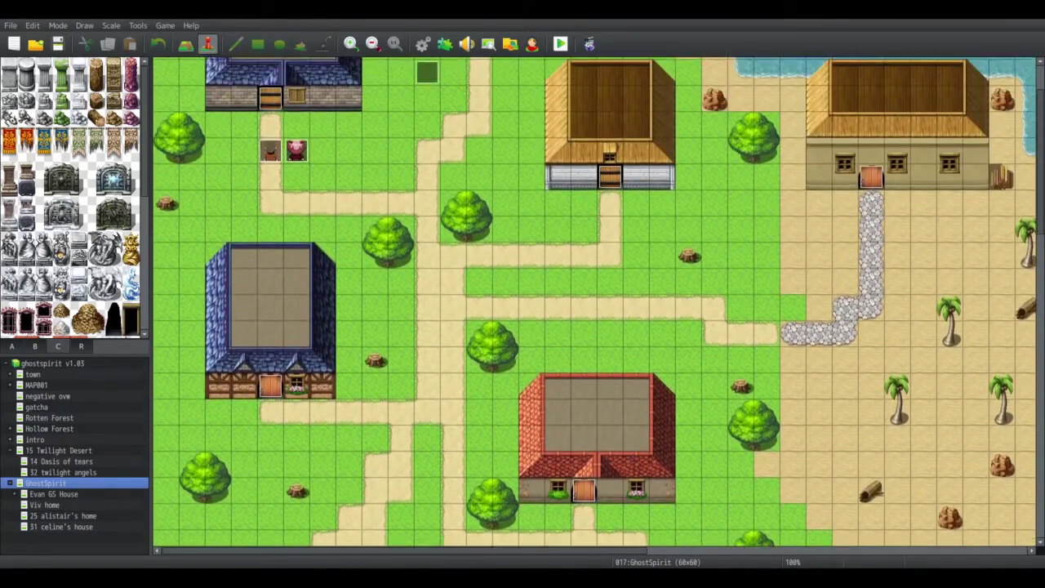
scroll(598, 303, up, 3)
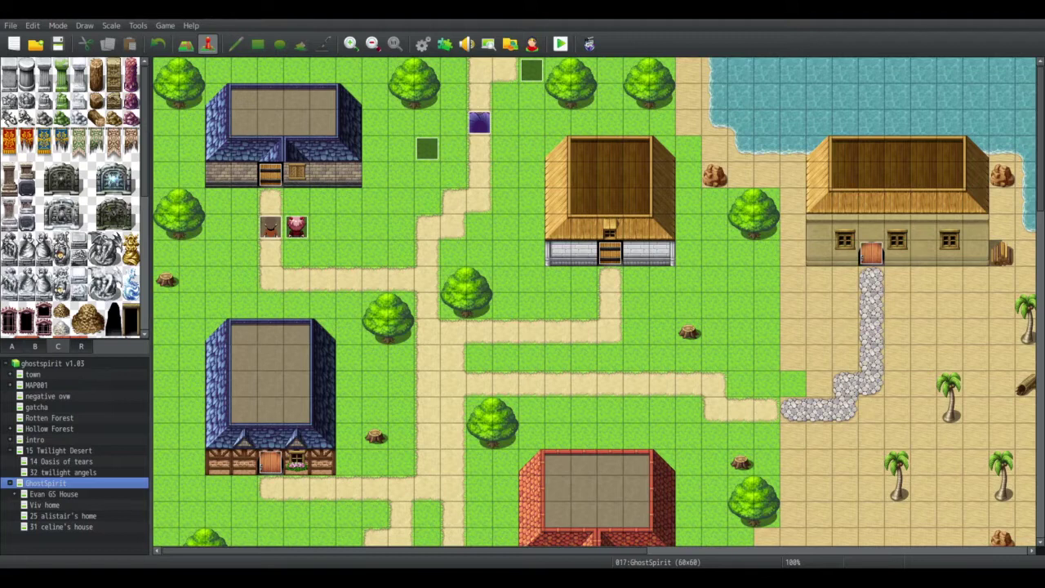
scroll(599, 303, down, 5)
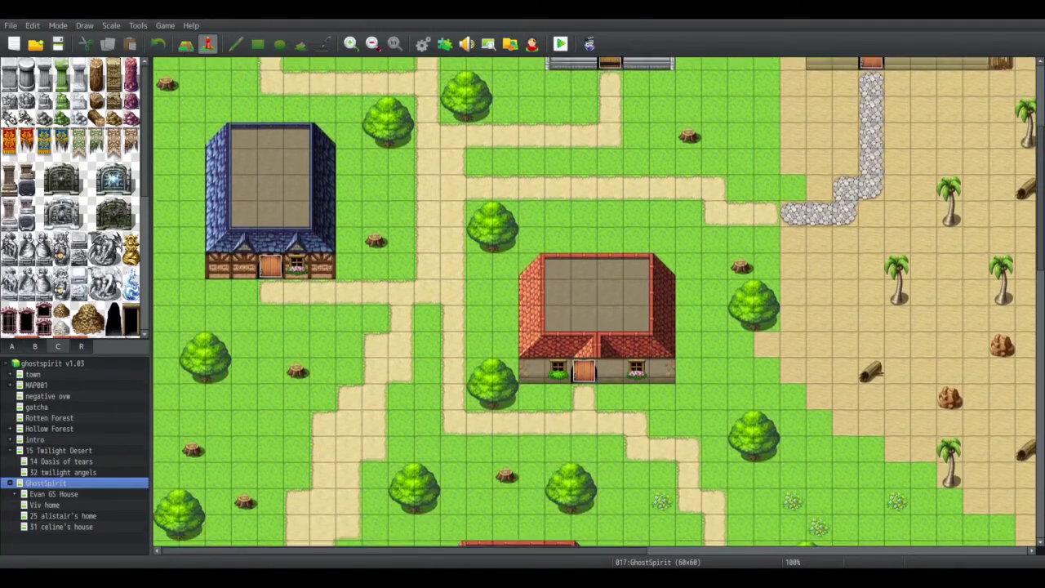
scroll(598, 303, down, 2)
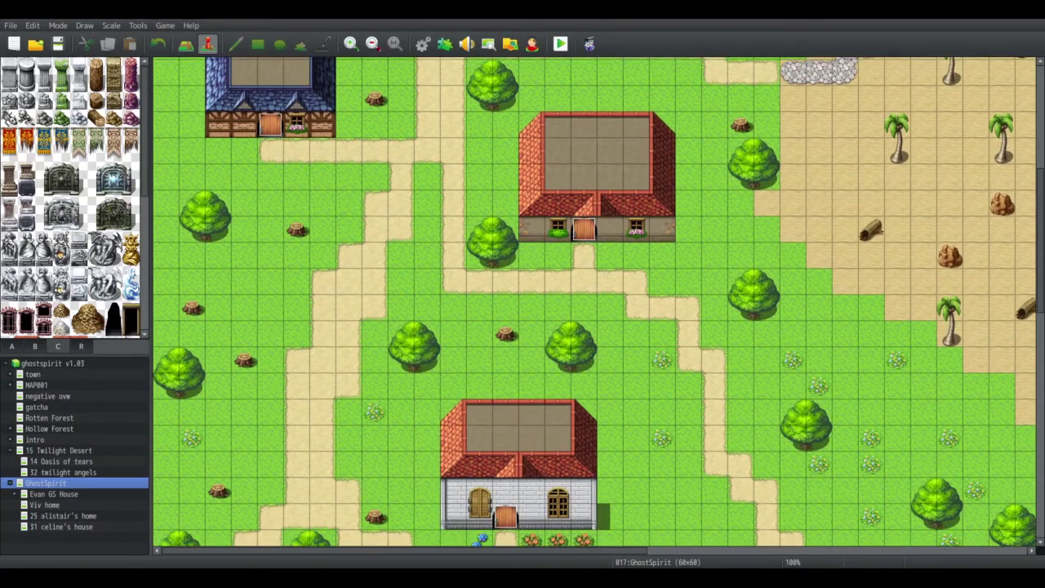
scroll(598, 302, down, 1)
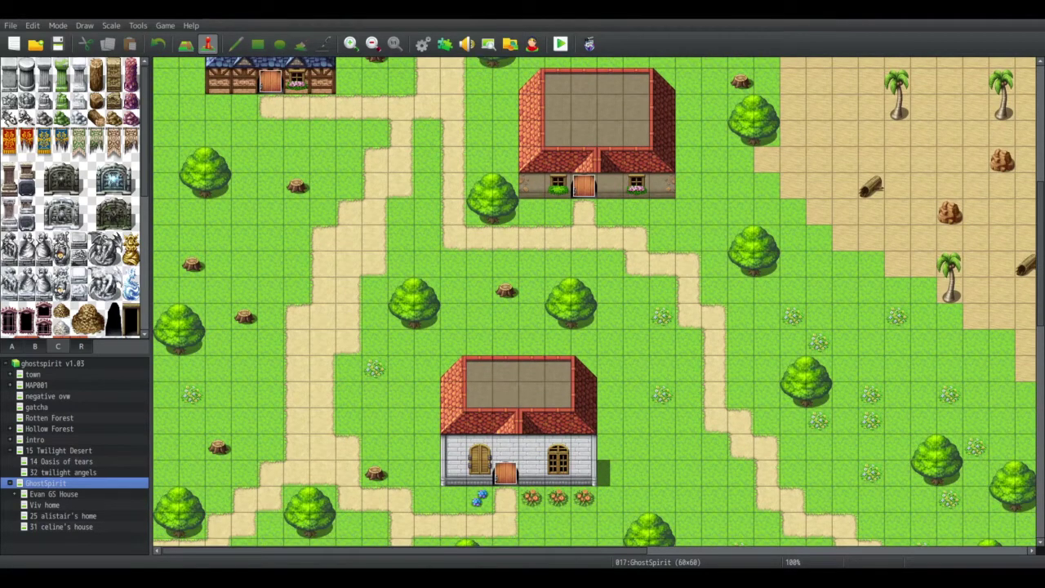
scroll(599, 303, up, 5)
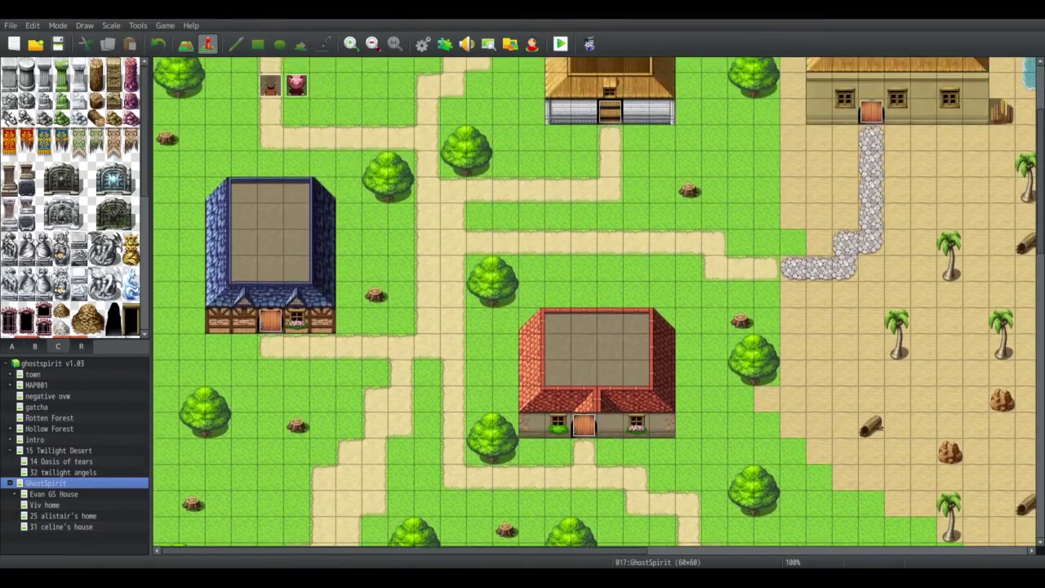
scroll(598, 303, up, 3)
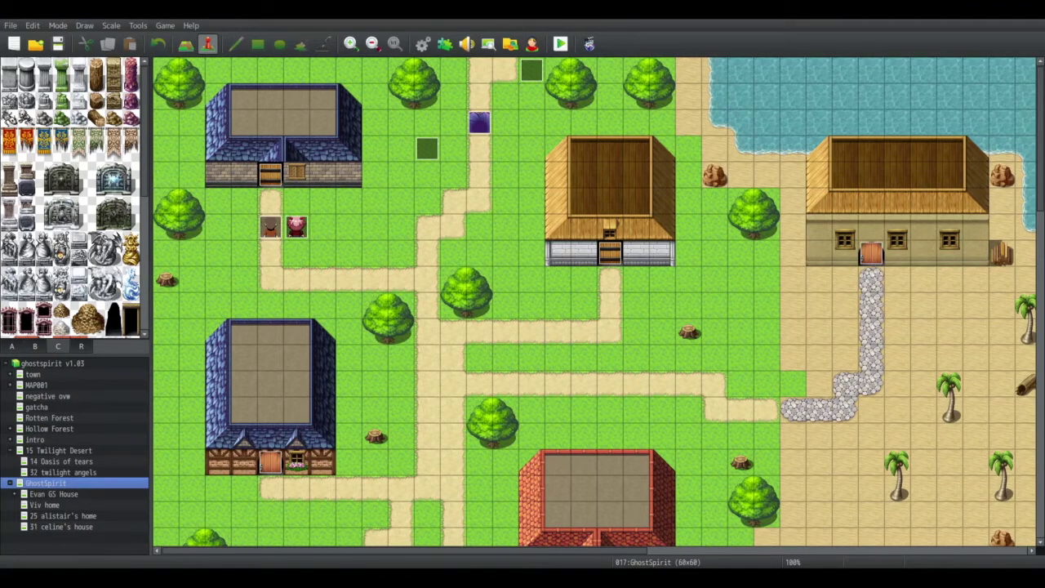
Zoom the GhostSpirit map out four steps to 67%.
scroll(595, 302, down, 5)
scroll(595, 302, up, 4)
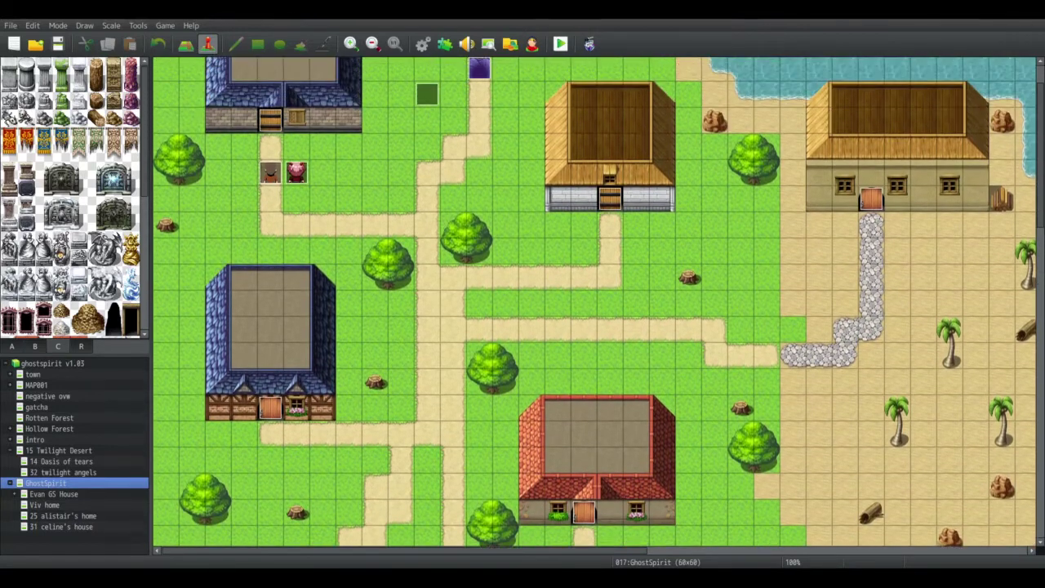
click(372, 43)
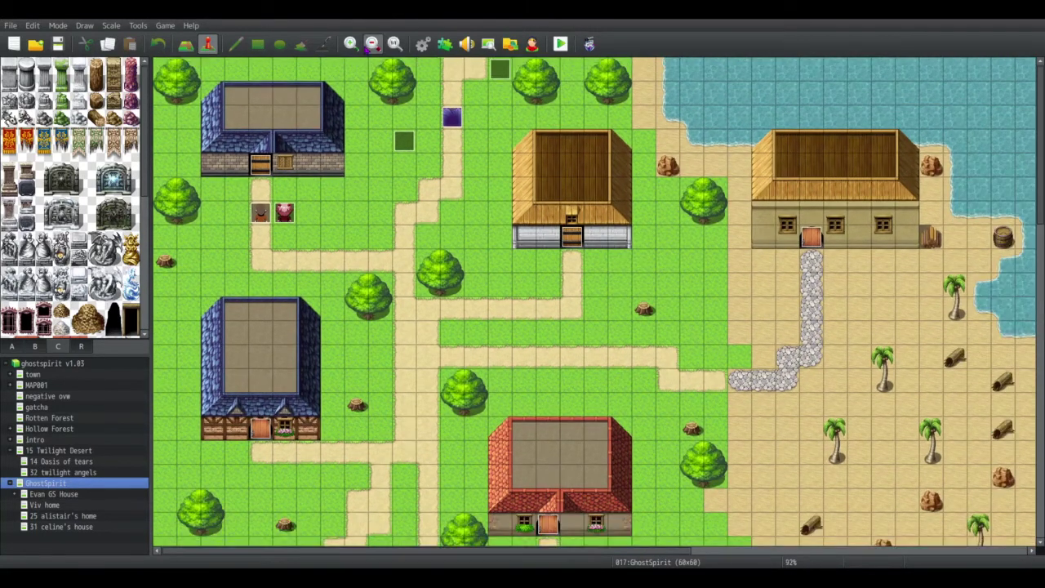
click(372, 44)
click(371, 44)
click(371, 43)
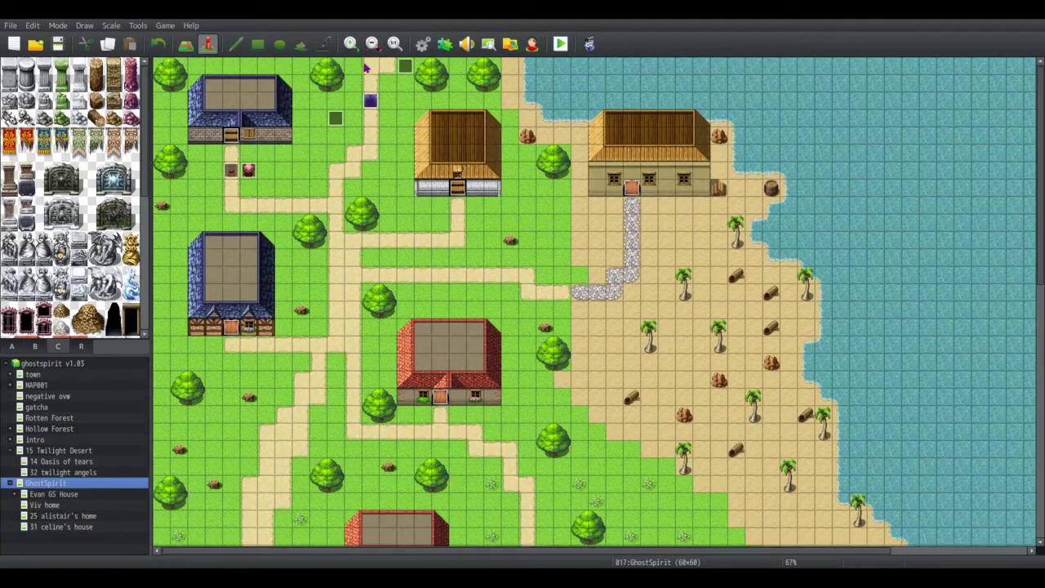
Scroll across the zoomed map to view the roofed houses, palm beach and sea.
scroll(375, 107, down, 12)
scroll(375, 106, down, 10)
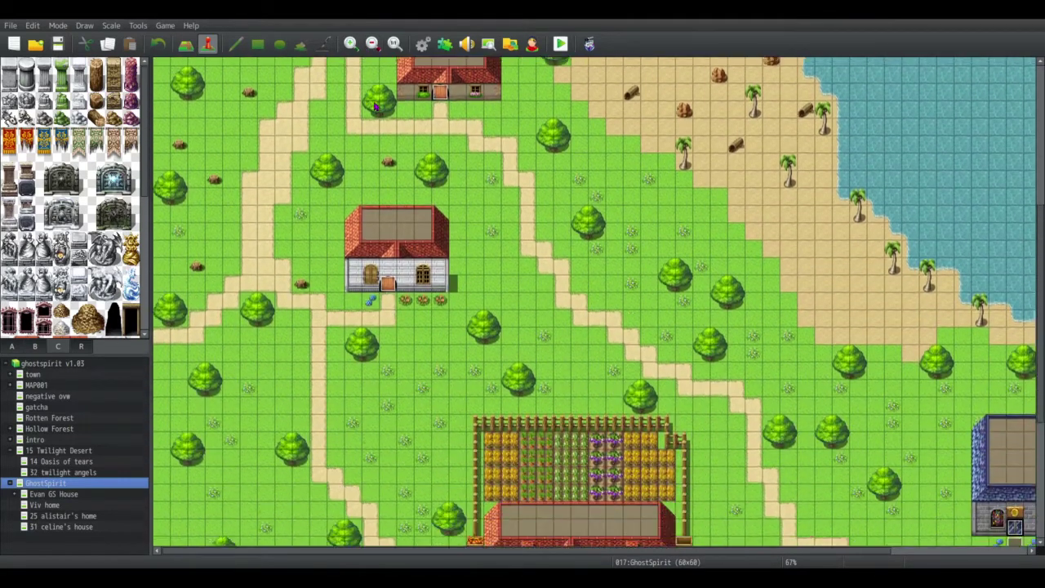
scroll(375, 109, down, 3)
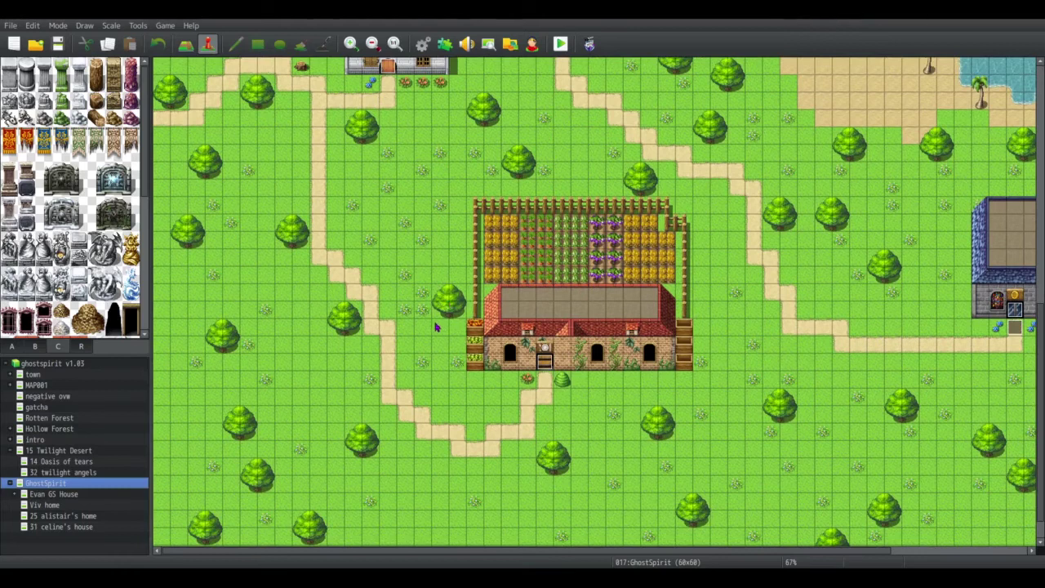
scroll(424, 321, up, 8)
scroll(424, 321, up, 6)
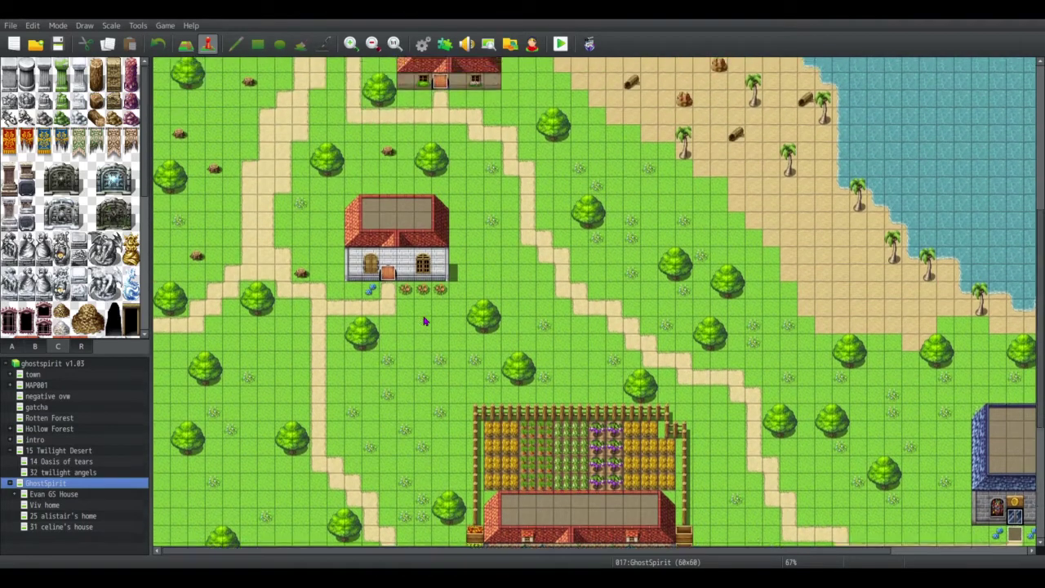
scroll(424, 321, up, 8)
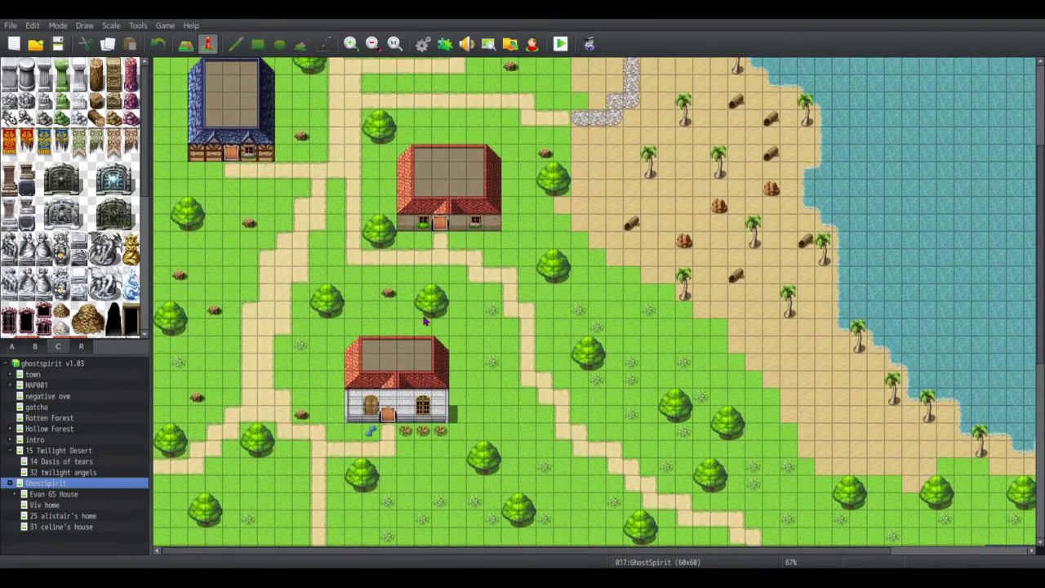
scroll(424, 321, up, 4)
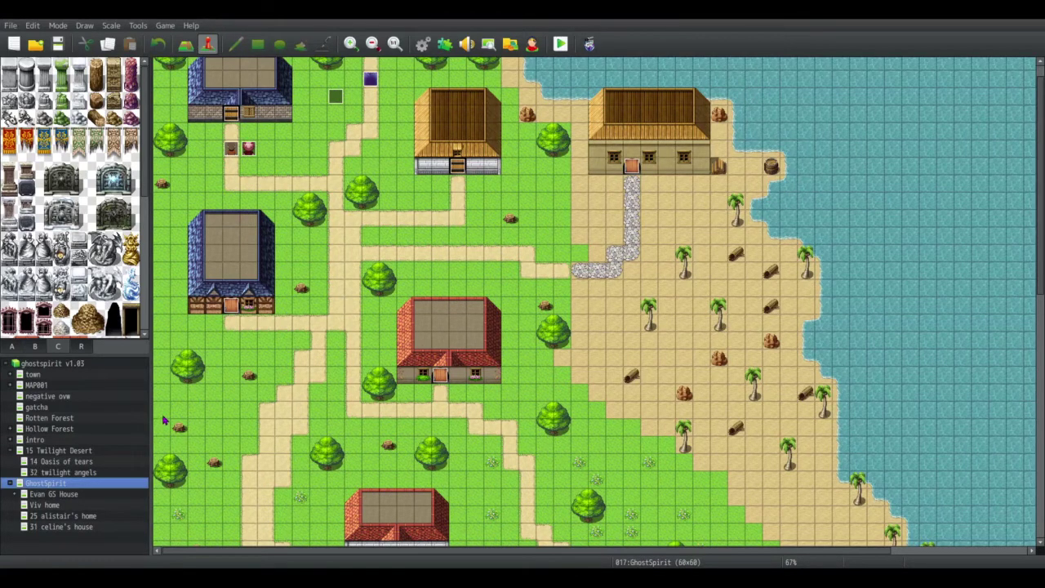
scroll(175, 401, up, 1)
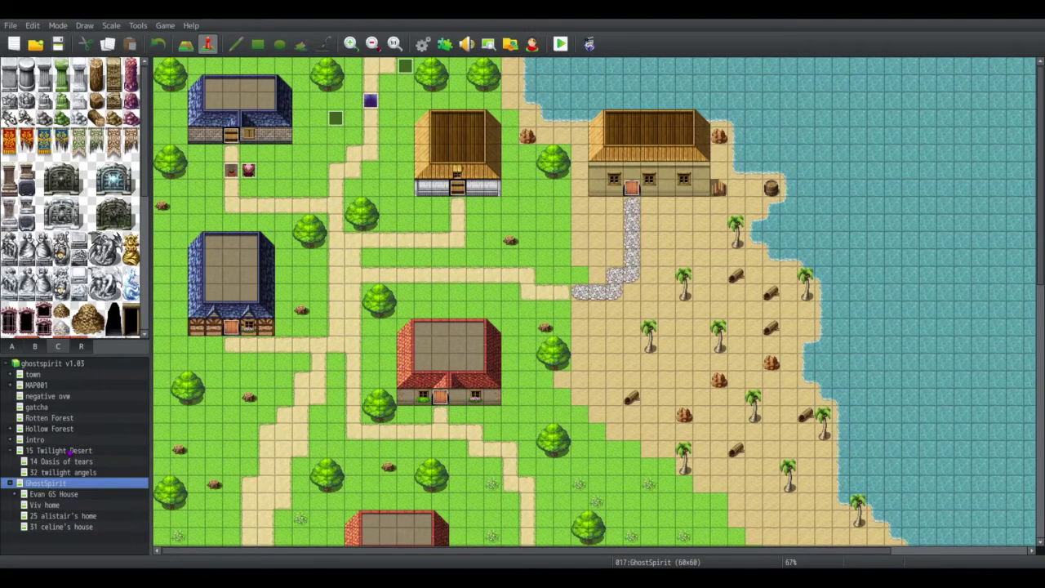
Open the Hollow Forest map and its nested HF2 map.
click(72, 430)
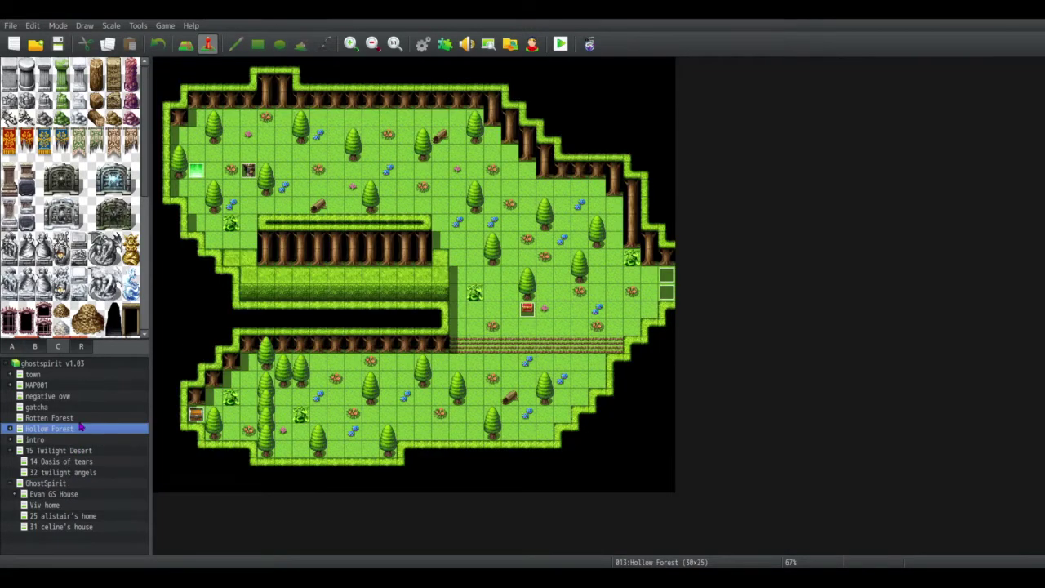
key(Right)
click(36, 441)
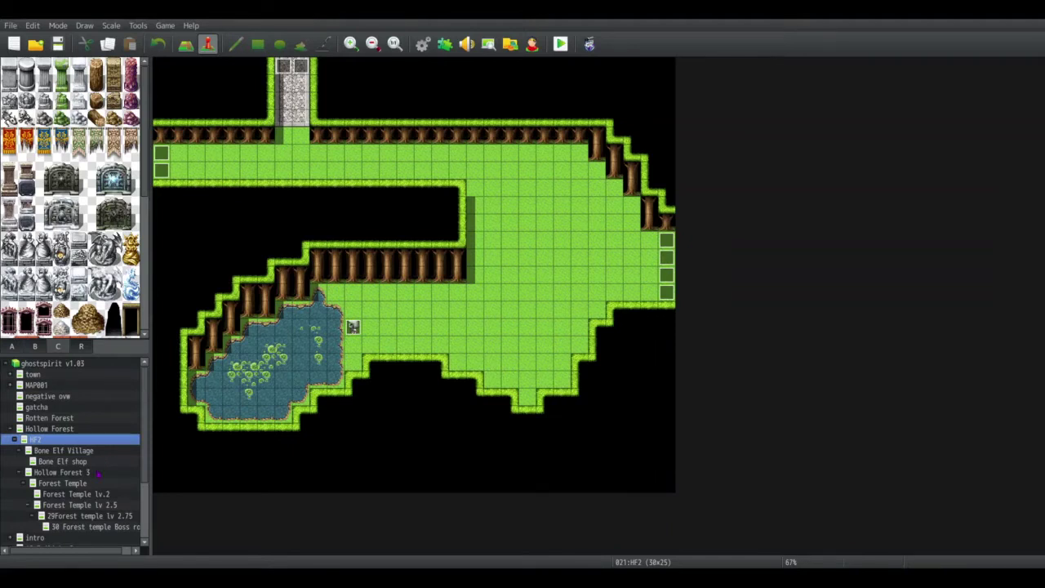
Look over Hollow Forest 3 and Bone Elf Village, then reopen Hollow Forest with sub-maps folded.
click(62, 472)
scroll(229, 415, up, 3)
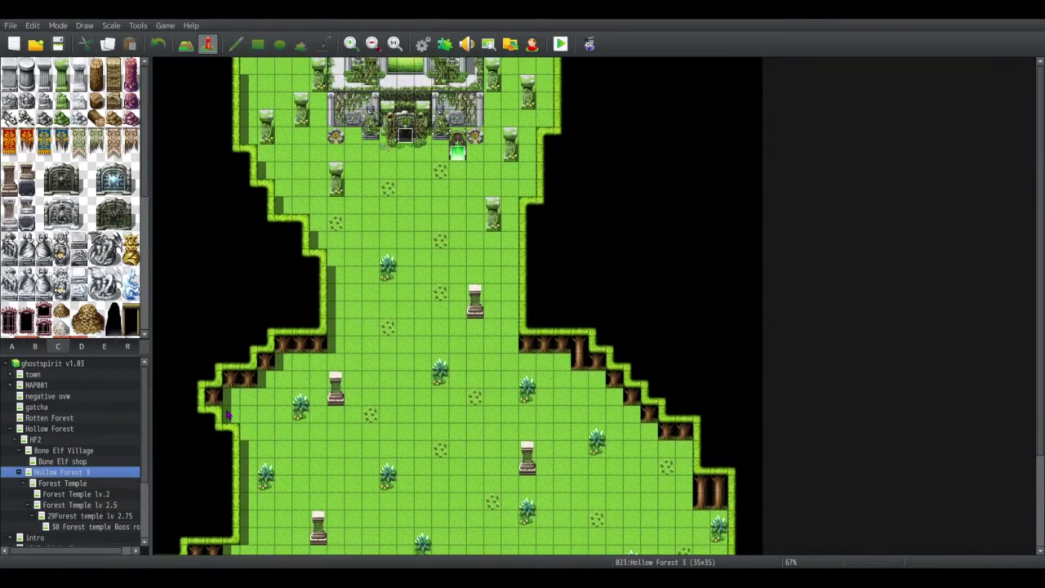
scroll(228, 415, down, 3)
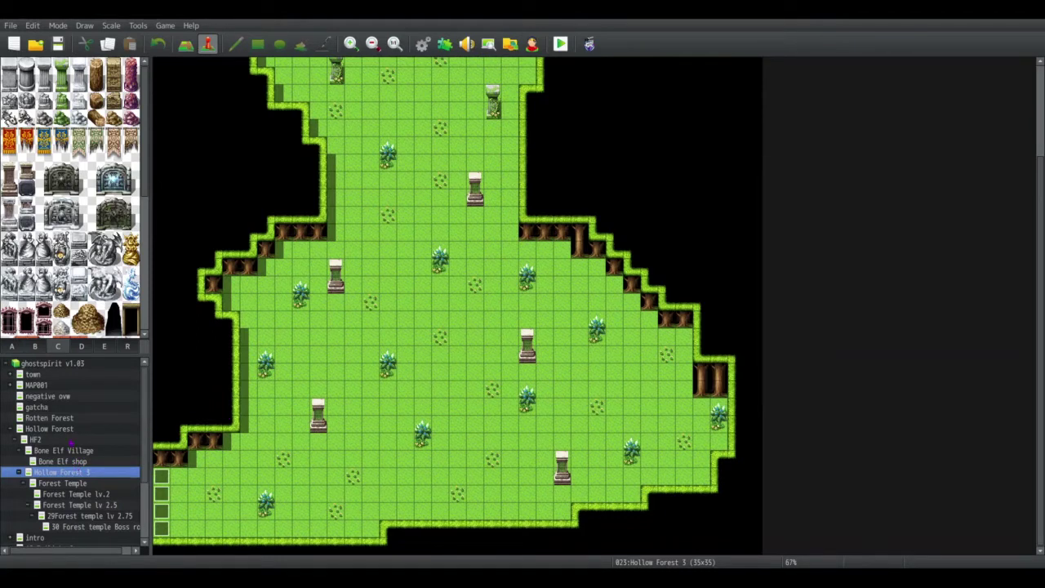
click(73, 450)
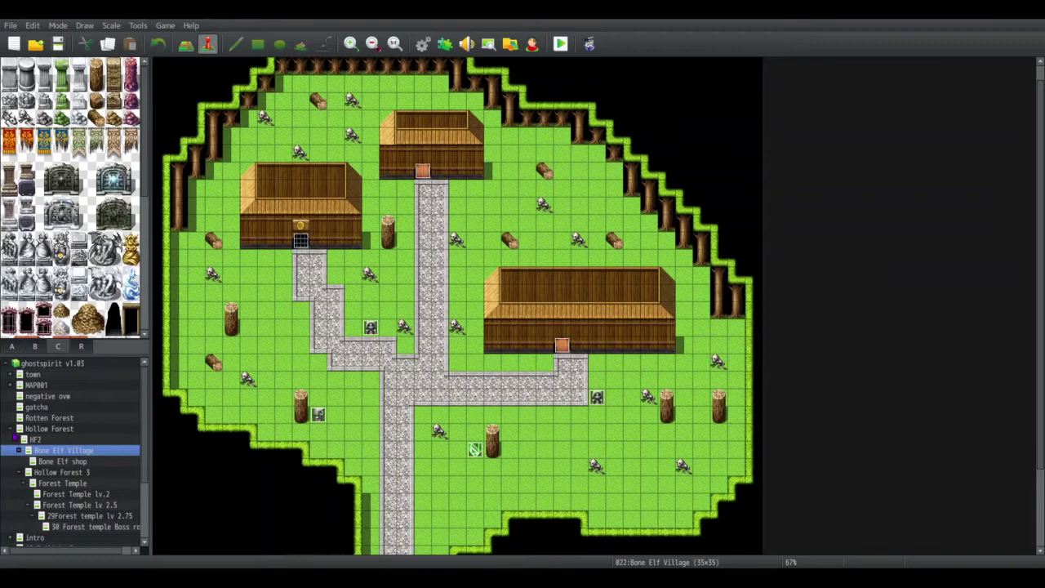
click(10, 429)
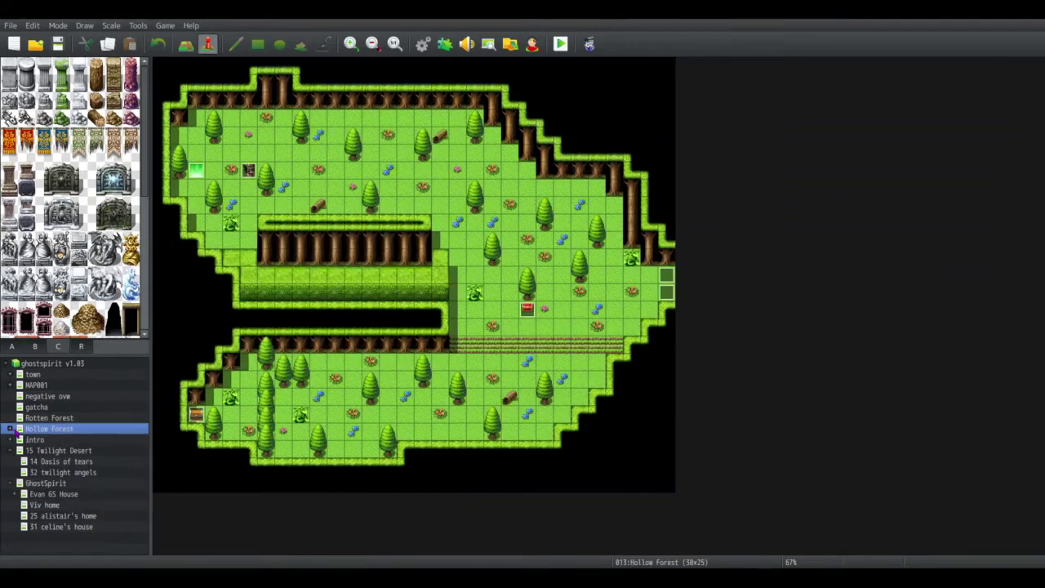
Open 15 Twilight Desert and pan across its tent, shrubs, skulls and ringed pool.
click(49, 451)
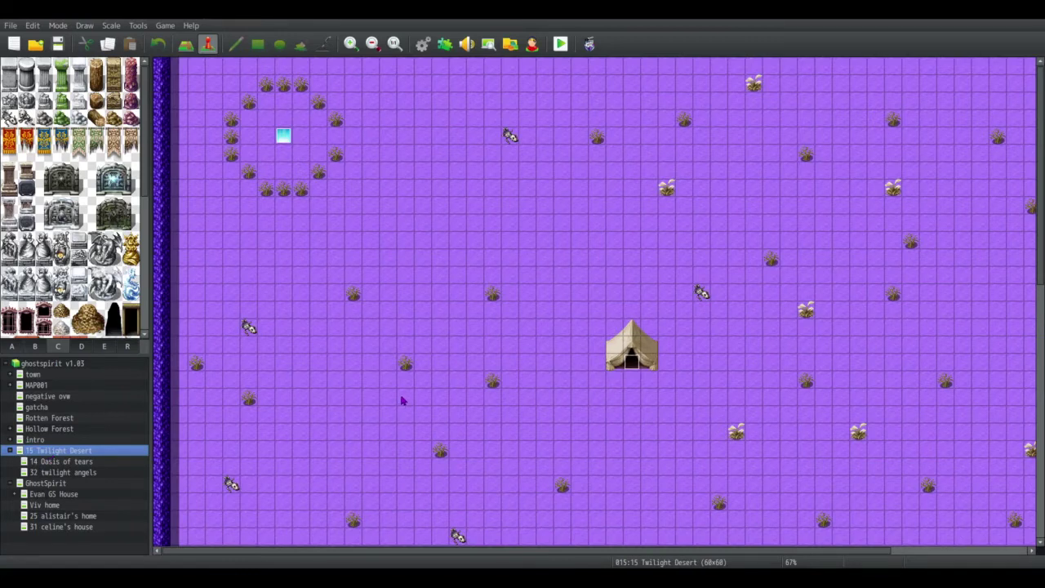
scroll(401, 400, down, 3)
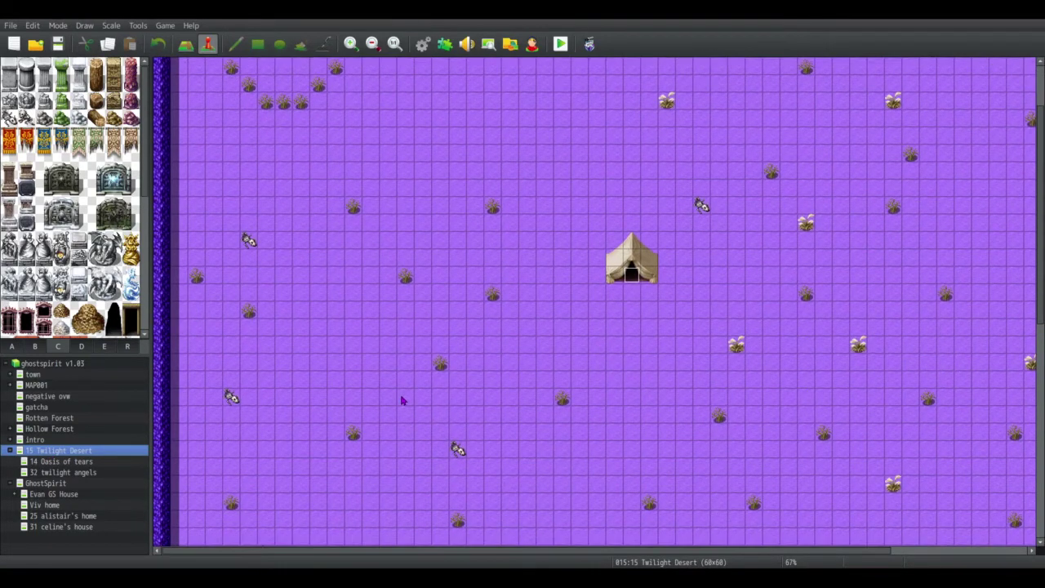
scroll(402, 401, up, 3)
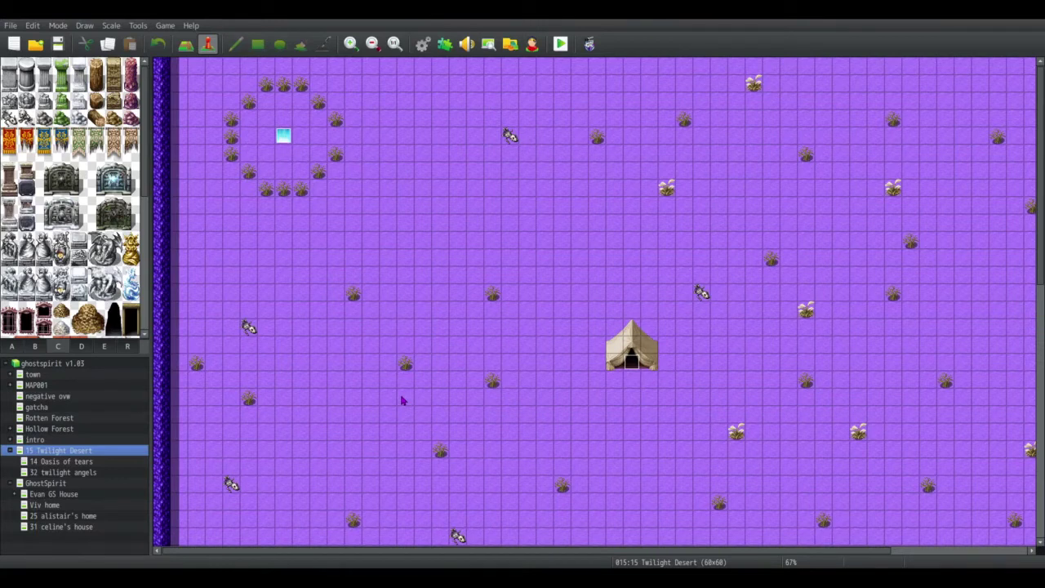
scroll(481, 327, down, 5)
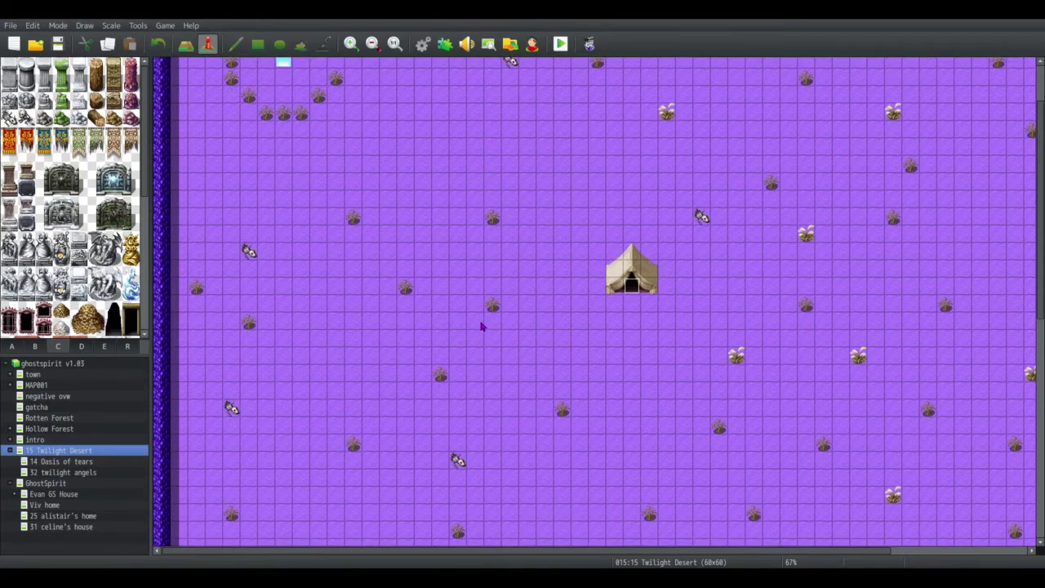
scroll(482, 327, down, 4)
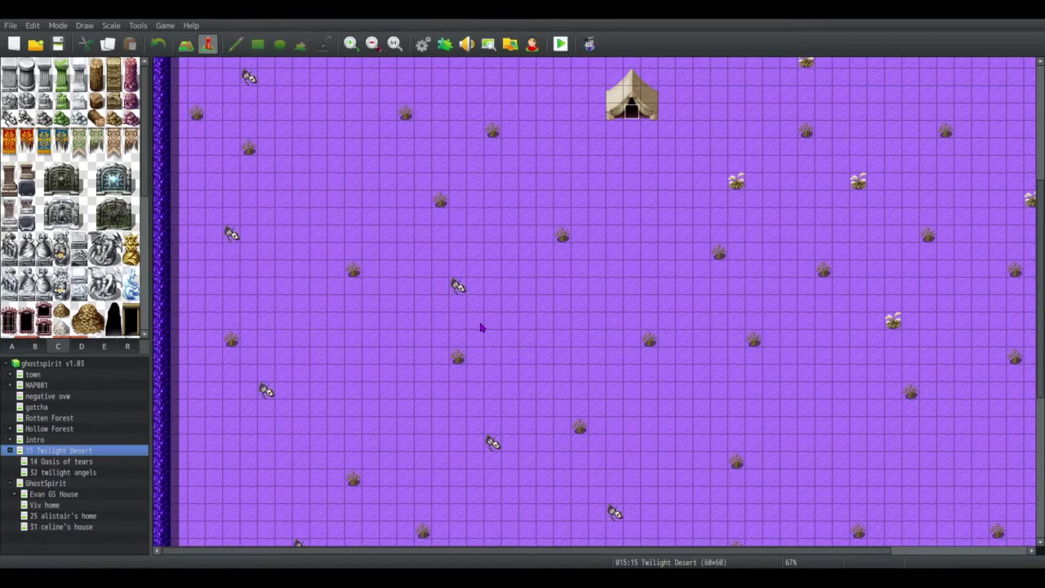
scroll(481, 327, down, 6)
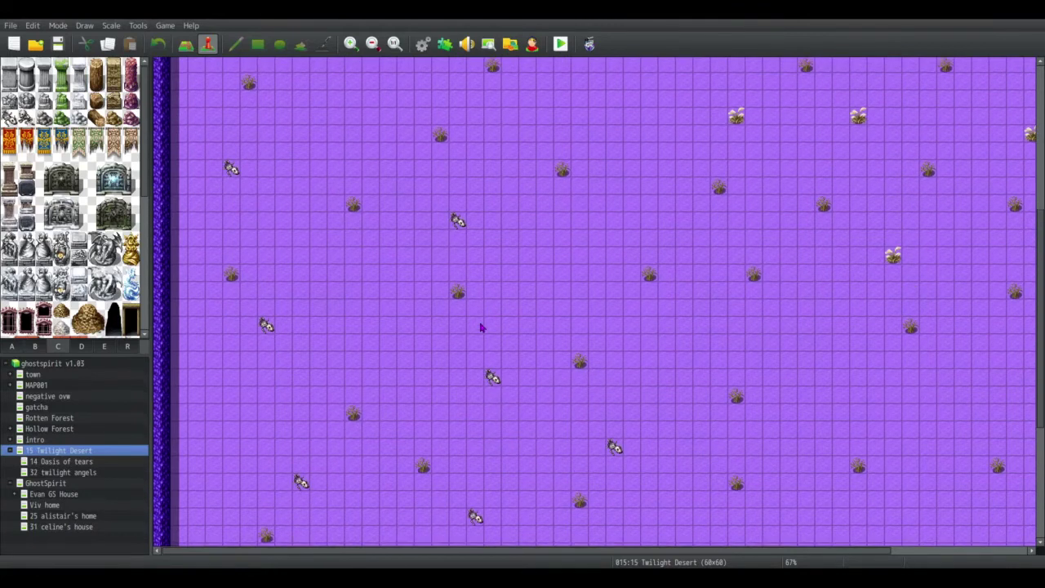
scroll(481, 328, down, 2)
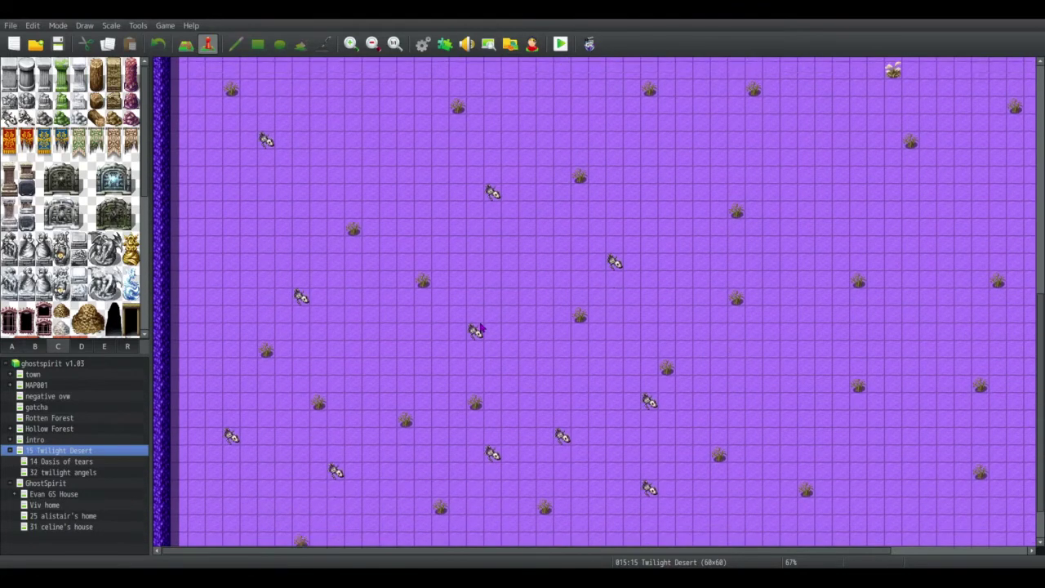
scroll(481, 328, up, 9)
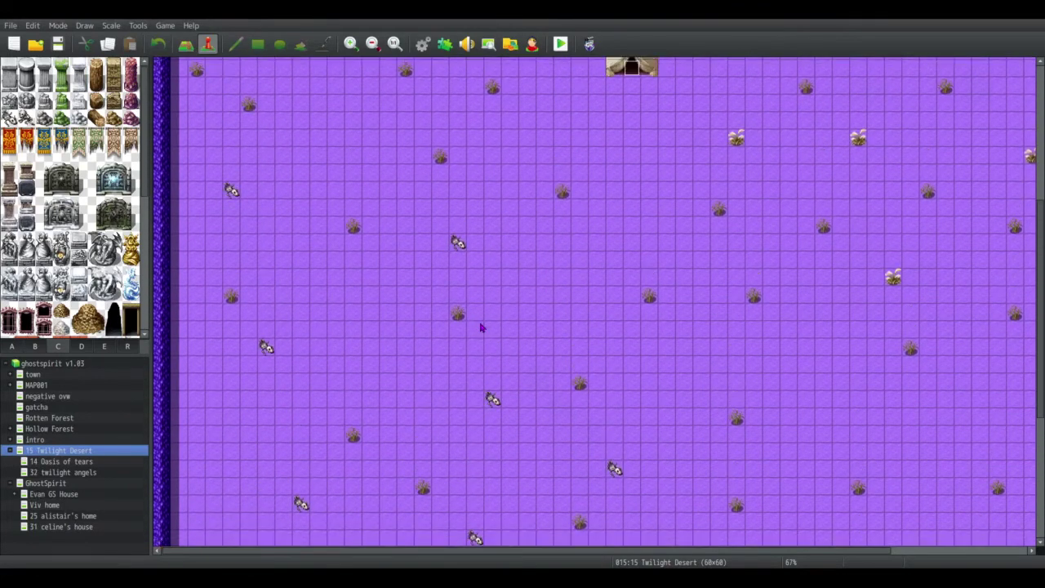
scroll(481, 328, up, 6)
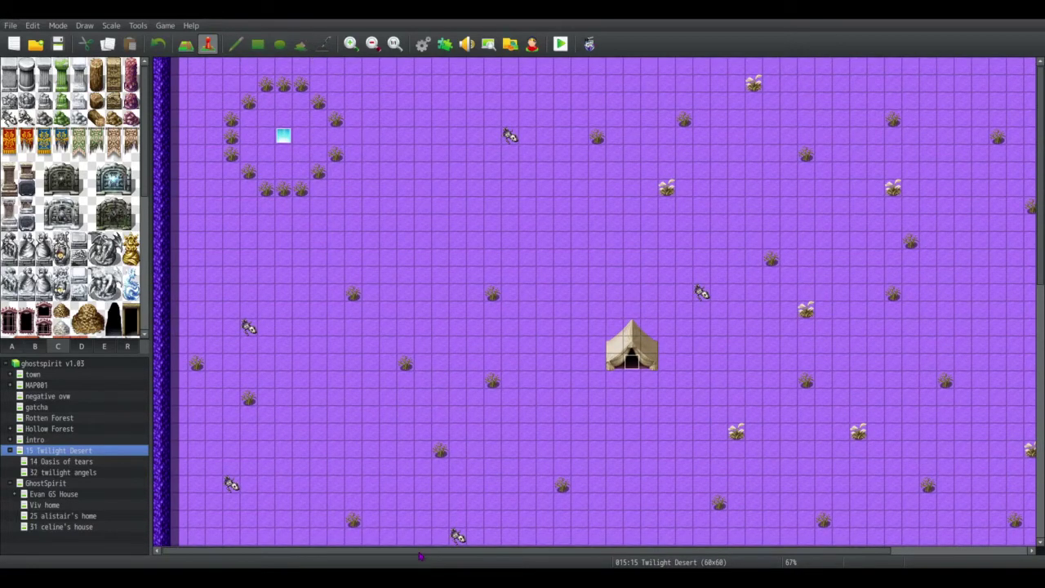
drag(423, 560, 570, 559)
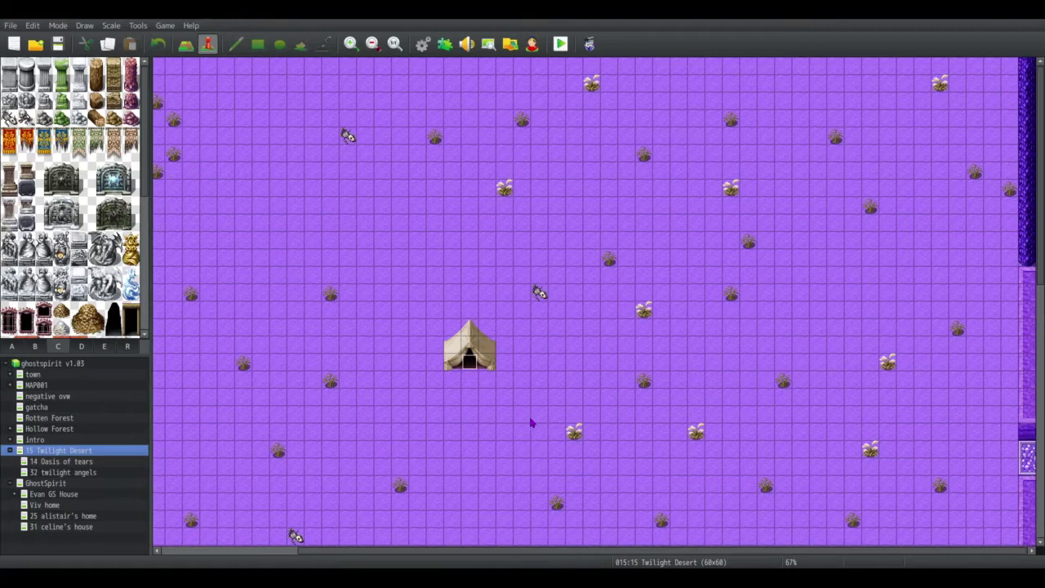
Open 14 Oasis of tears and scroll over its lake temple, bridge and crystal path.
click(122, 464)
scroll(326, 272, down, 1)
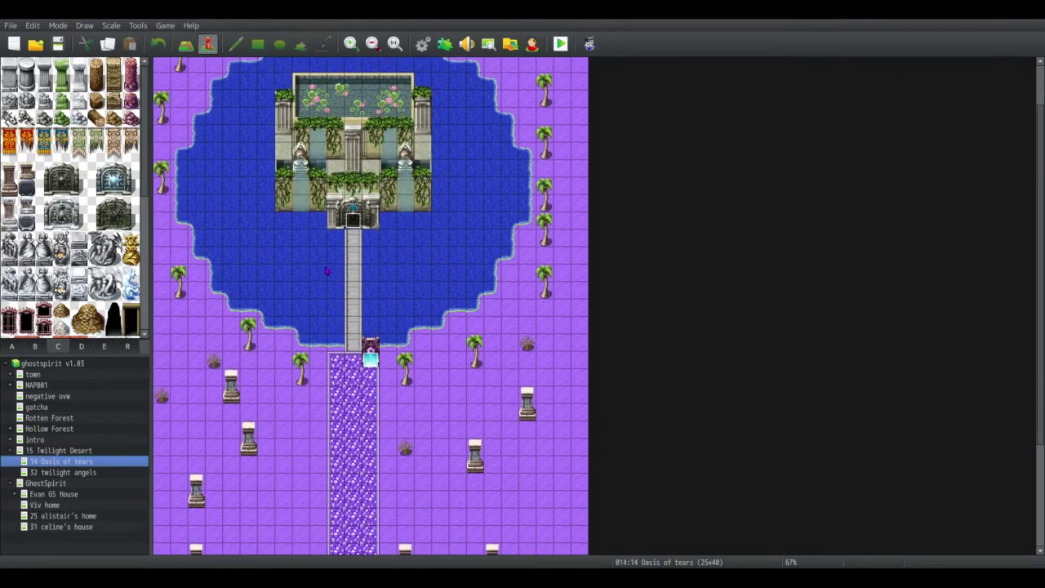
scroll(327, 271, down, 3)
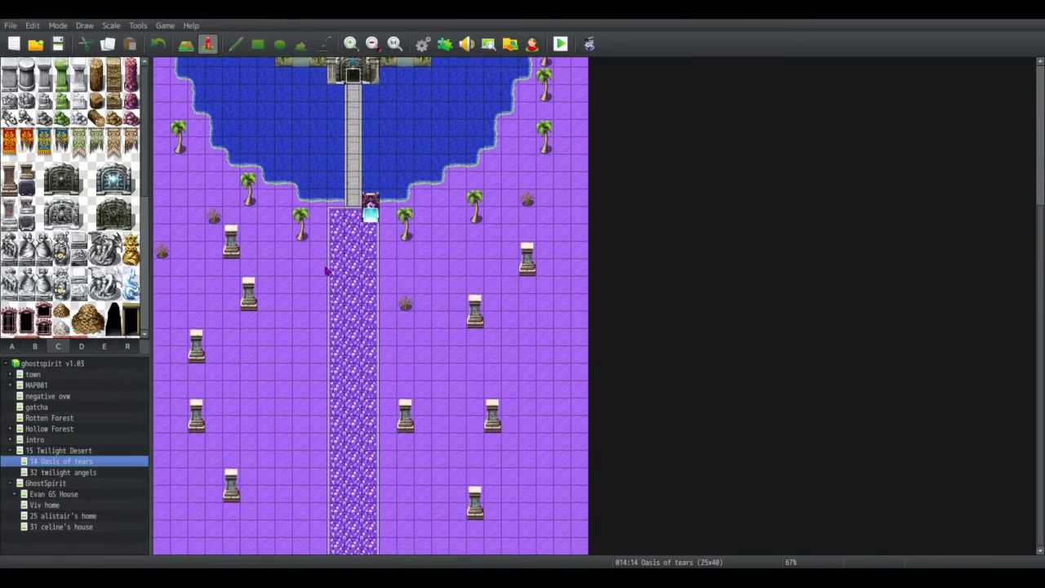
scroll(327, 271, up, 5)
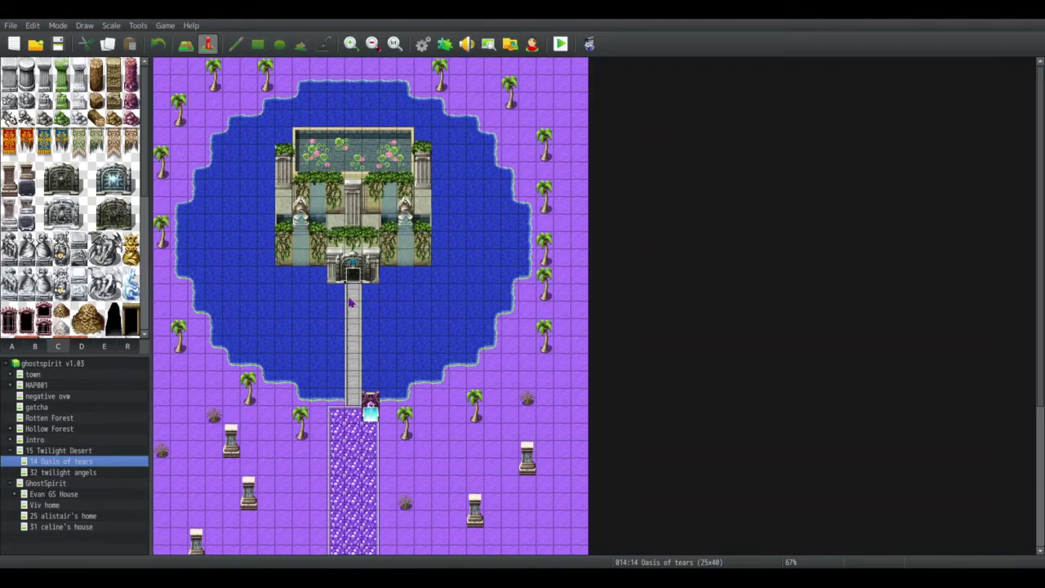
scroll(346, 296, down, 4)
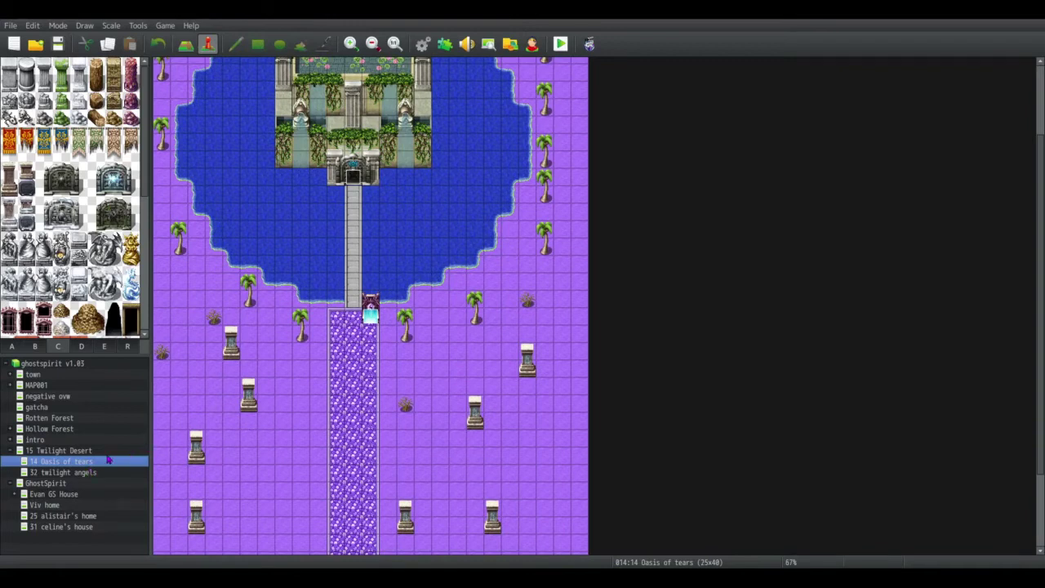
scroll(229, 382, down, 4)
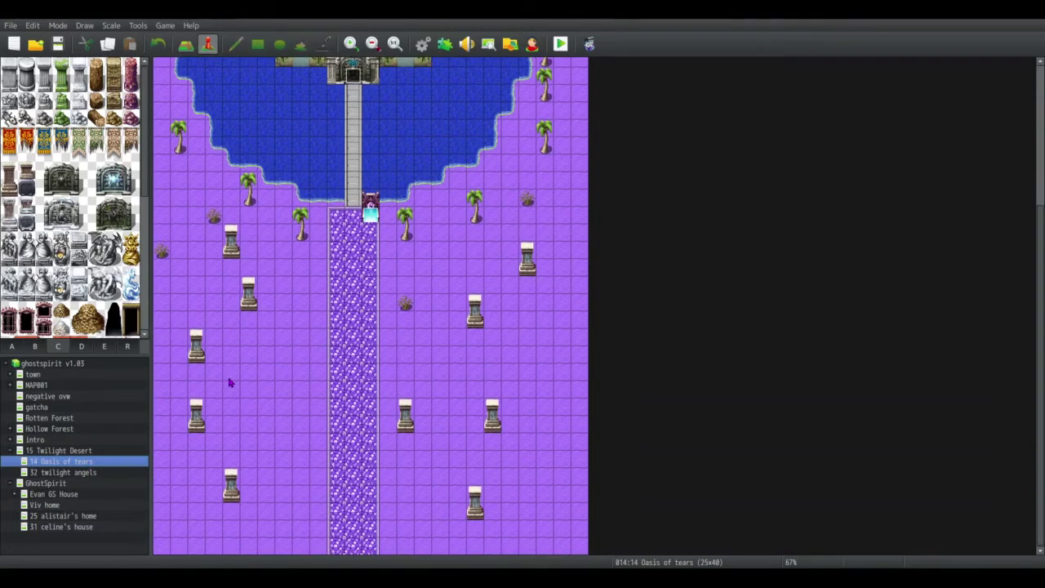
scroll(228, 382, up, 8)
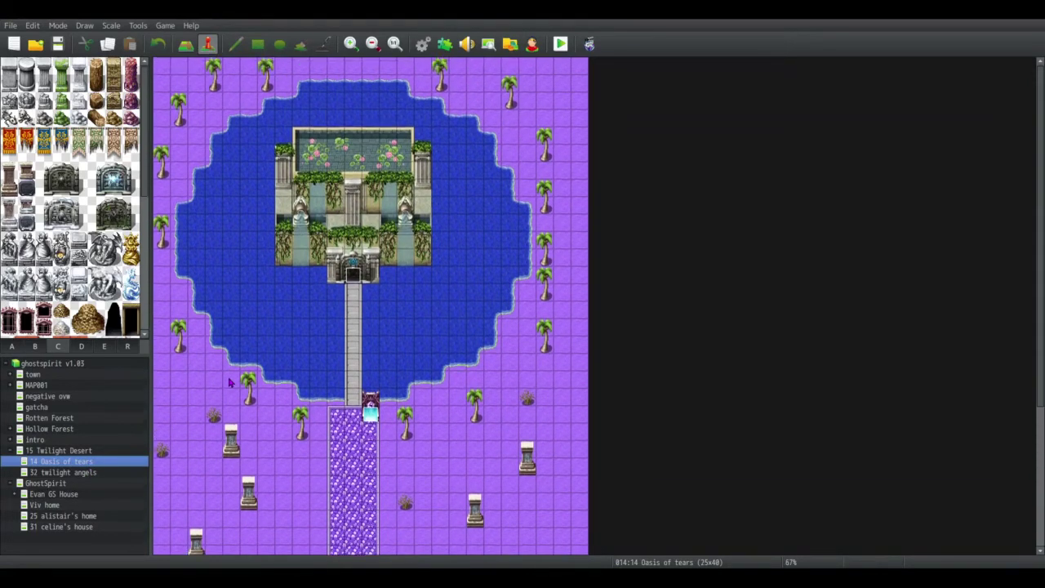
Reopen 15 Twilight Desert and scroll to its western edge.
click(74, 451)
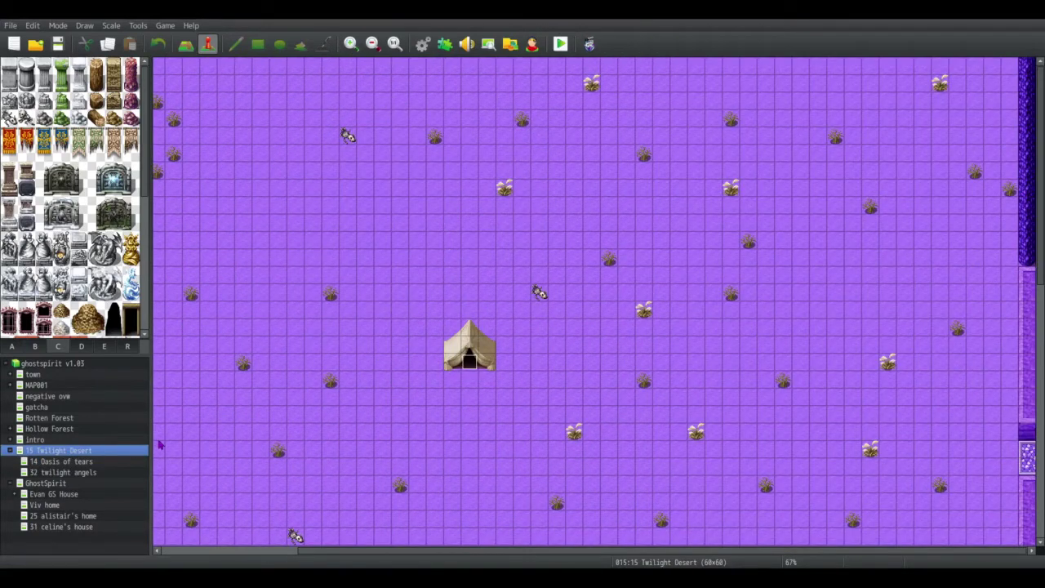
drag(404, 555, 254, 550)
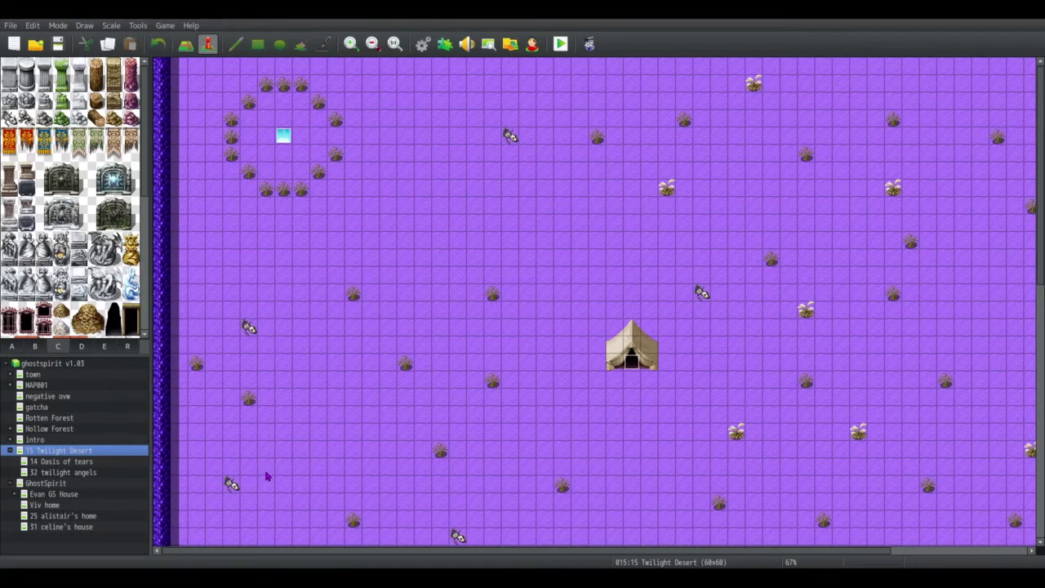
Revisit 14 Oasis of tears, then switch back to the 30x25 Hollow Forest map.
click(96, 461)
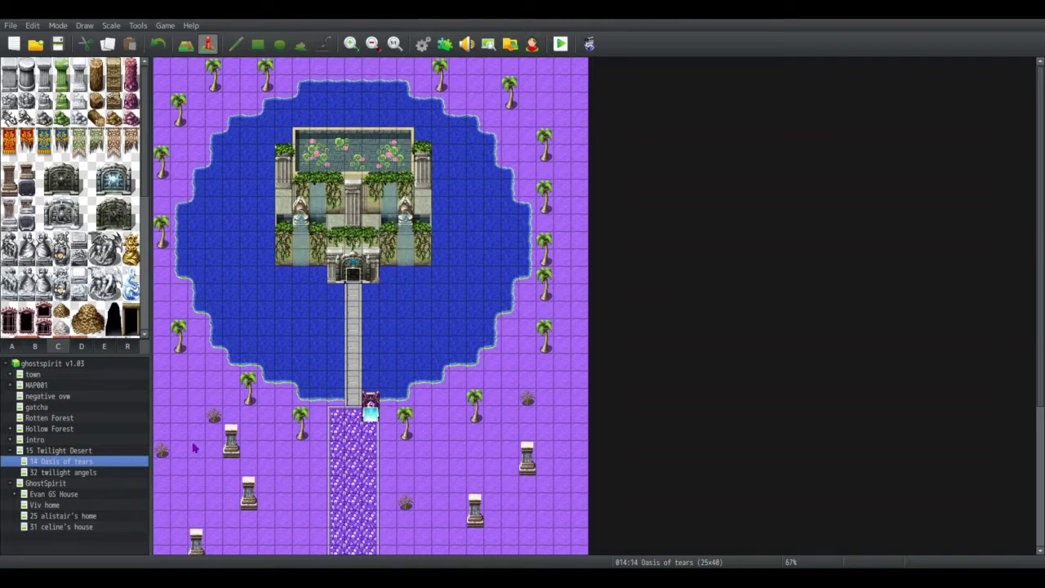
click(95, 432)
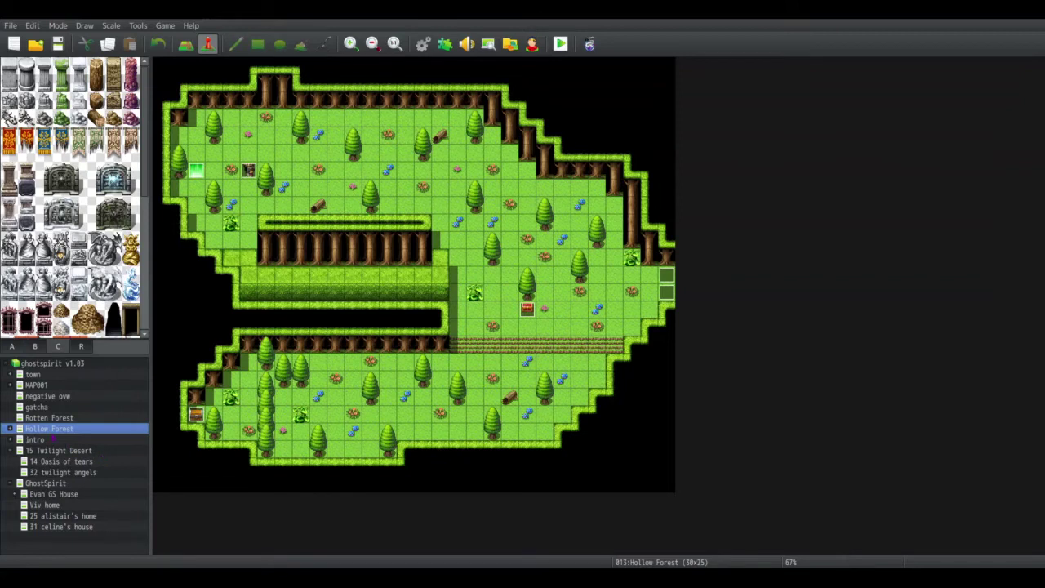
Expand Hollow Forest's child maps and load 30 Forest temple Boss room.
click(10, 429)
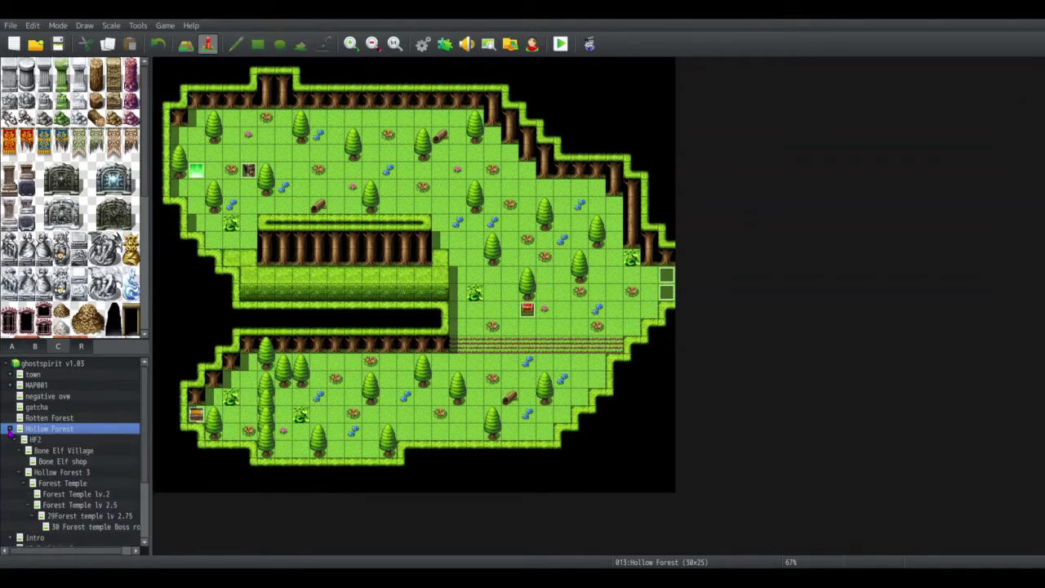
click(75, 528)
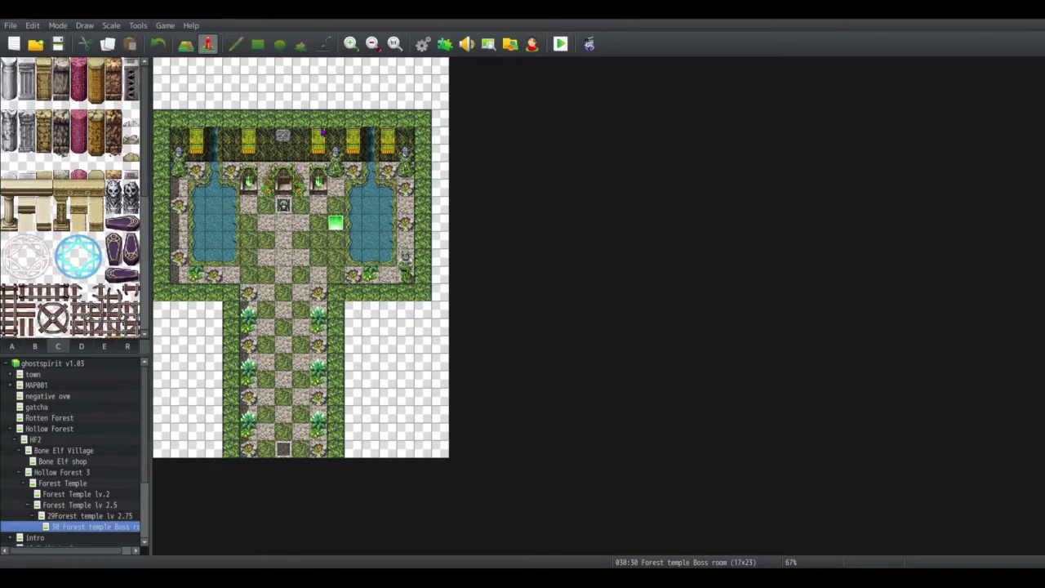
click(115, 516)
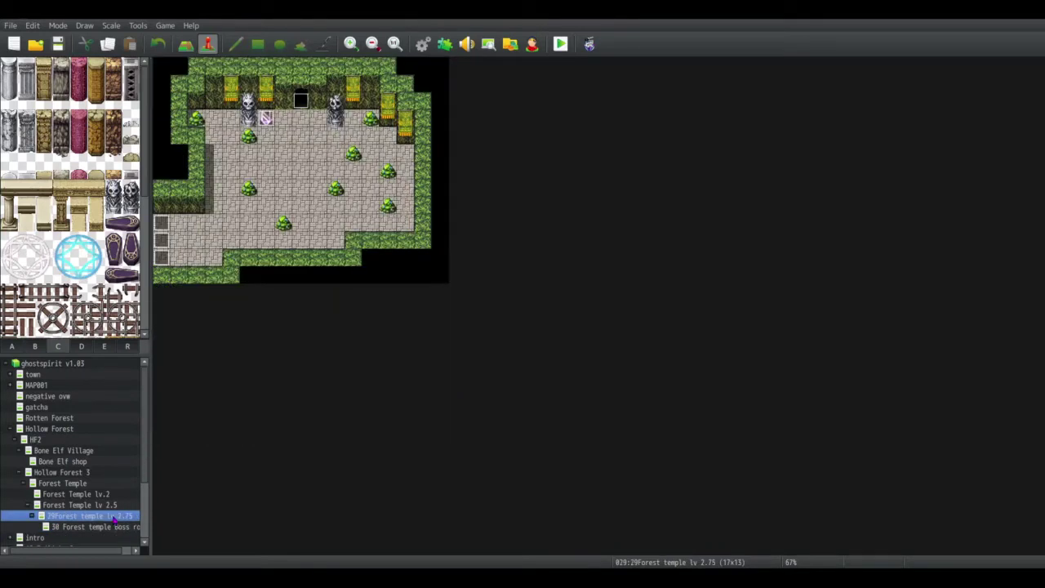
click(112, 504)
click(108, 495)
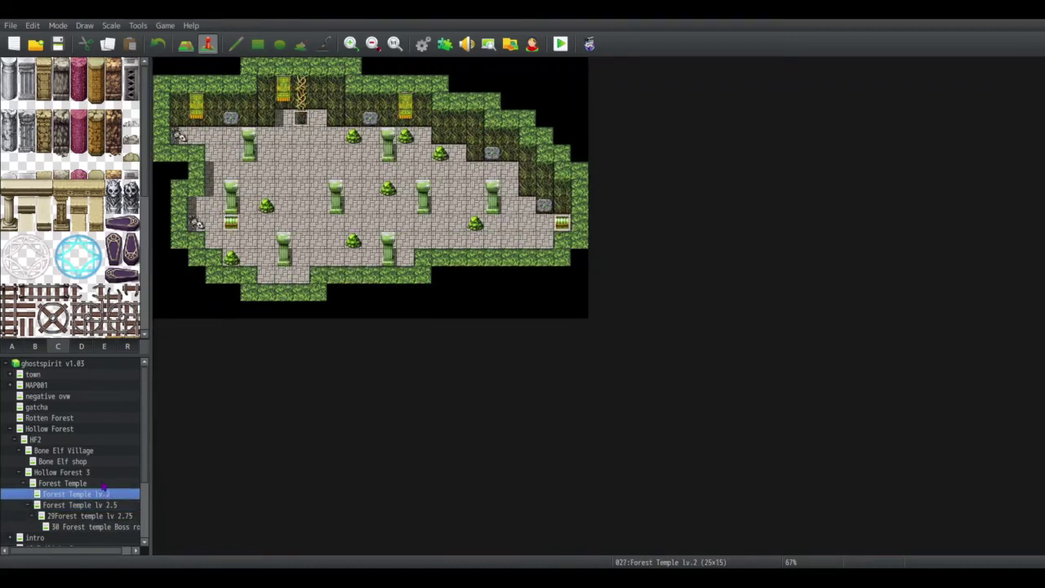
click(101, 483)
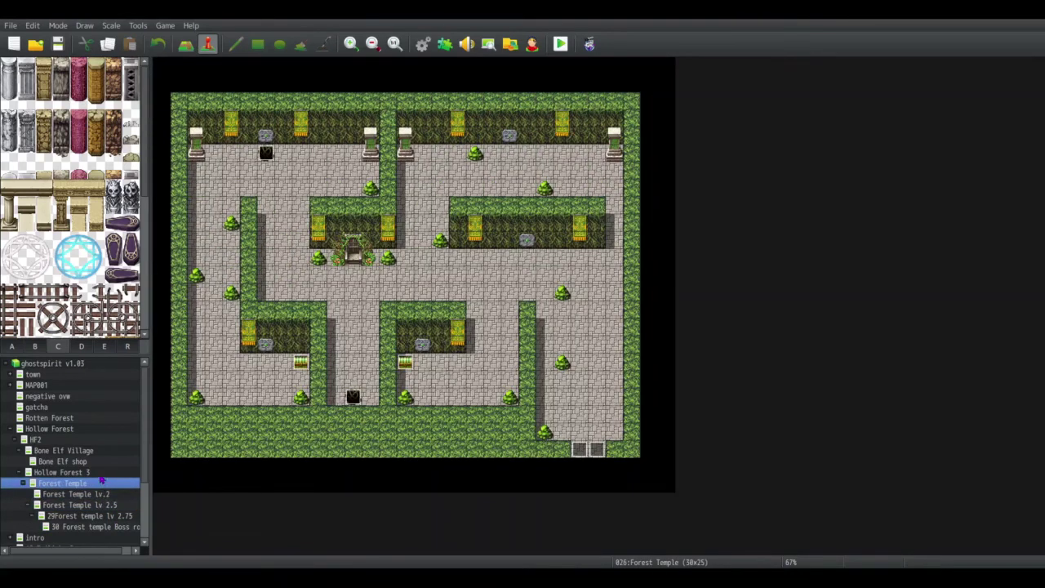
click(101, 472)
scroll(363, 416, up, 3)
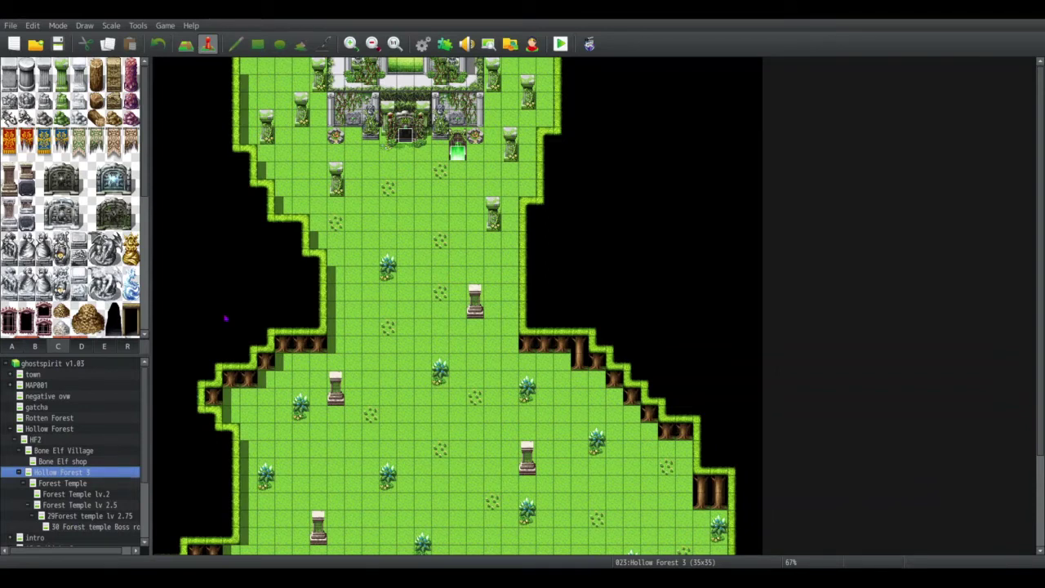
scroll(340, 353, down, 2)
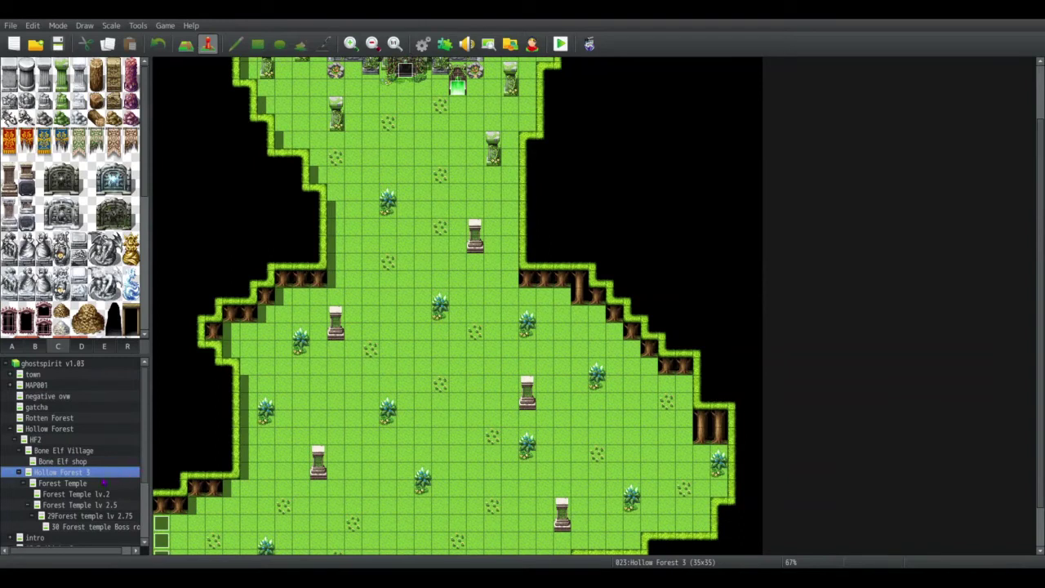
click(105, 526)
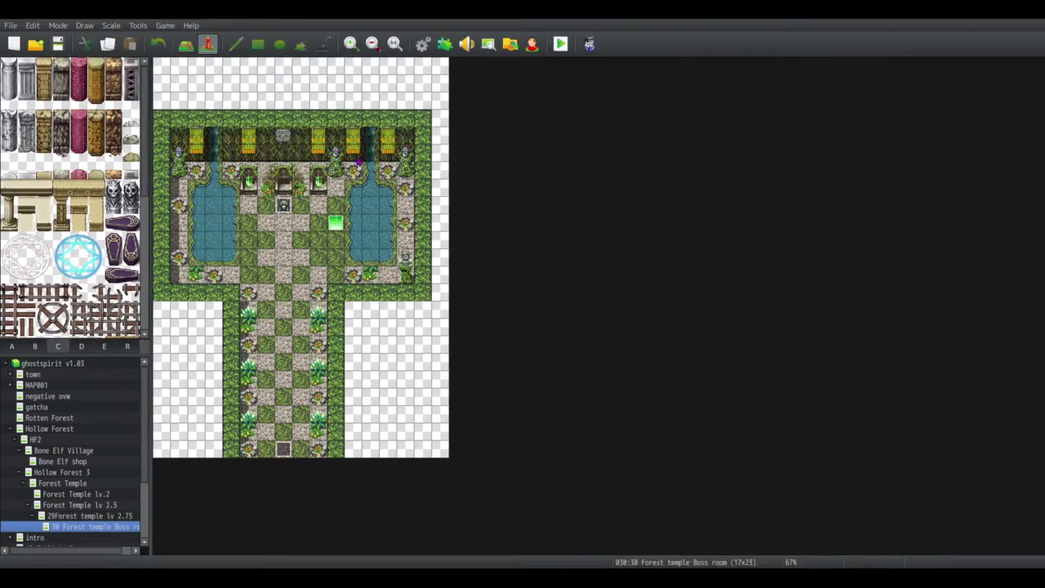
Open the Database with F9 on Enemies and view the Survival Mode enemy.
key(F9)
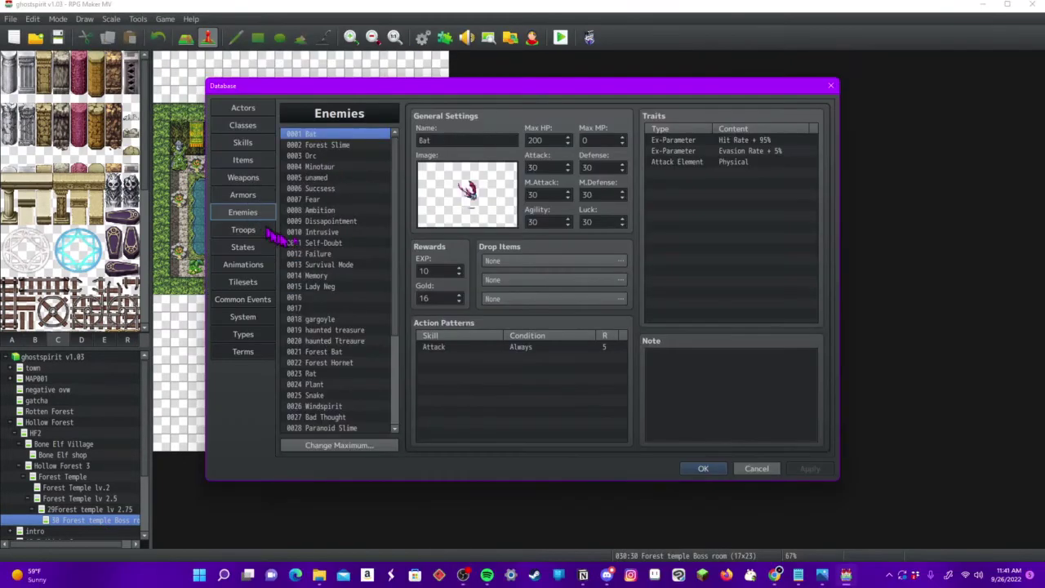
scroll(346, 232, down, 2)
scroll(346, 234, up, 2)
scroll(346, 232, down, 1)
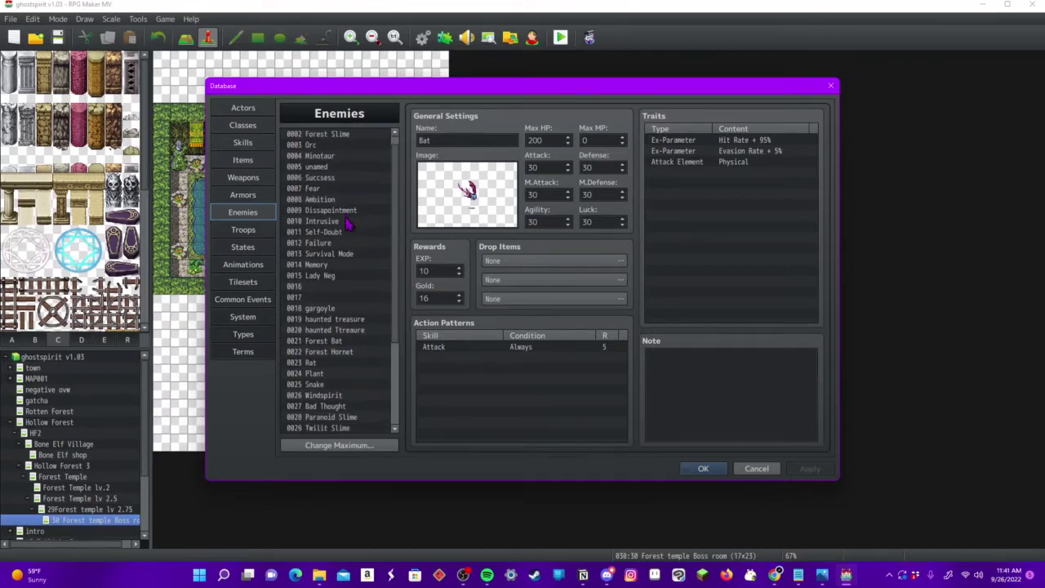
click(347, 253)
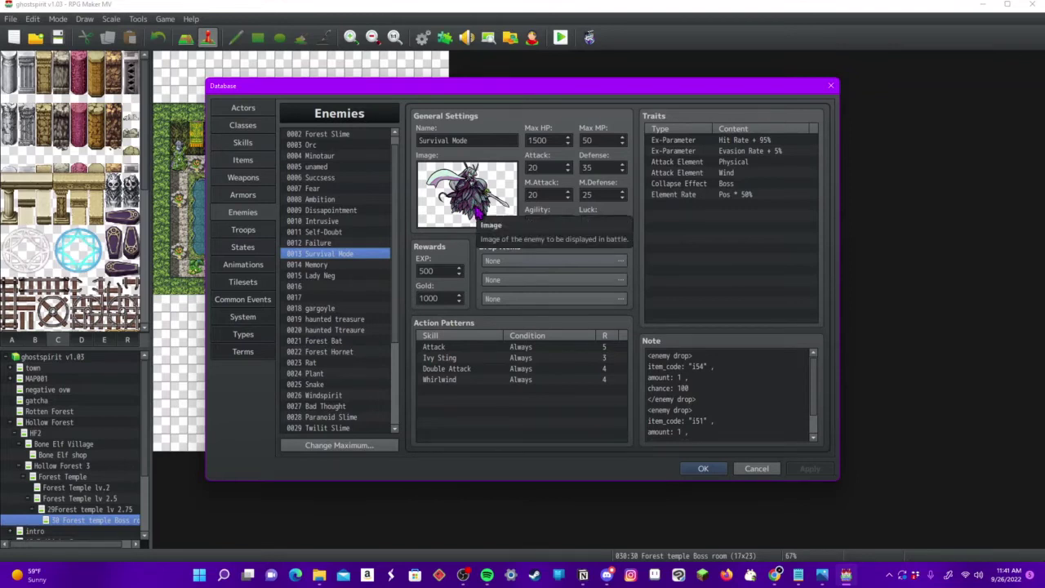
Browse Self-Doubt, Twilit Slime and Paranoid Slime, ending on the Bad Thought enemy.
scroll(753, 402, down, 1)
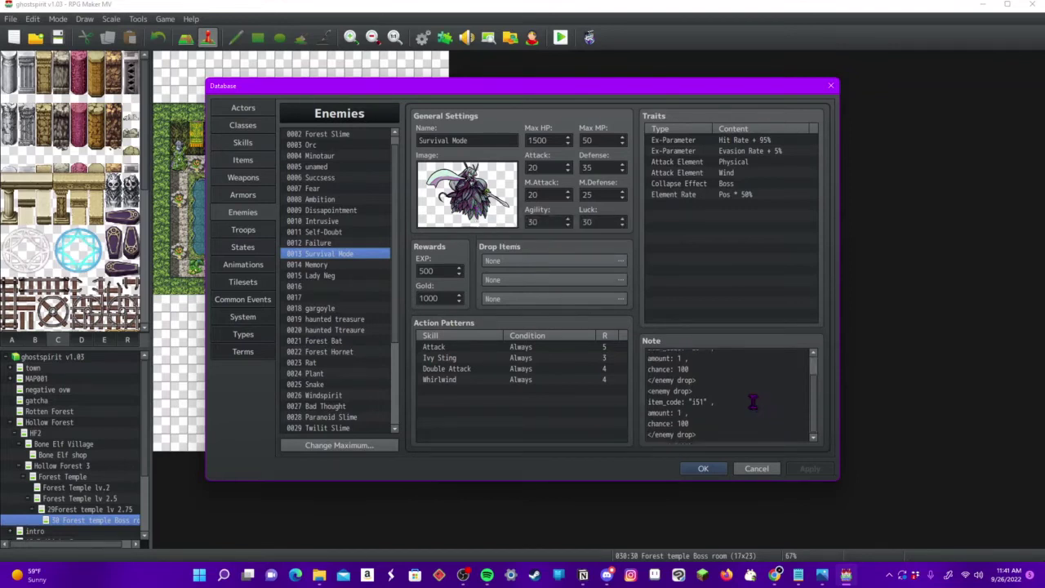
scroll(753, 402, up, 1)
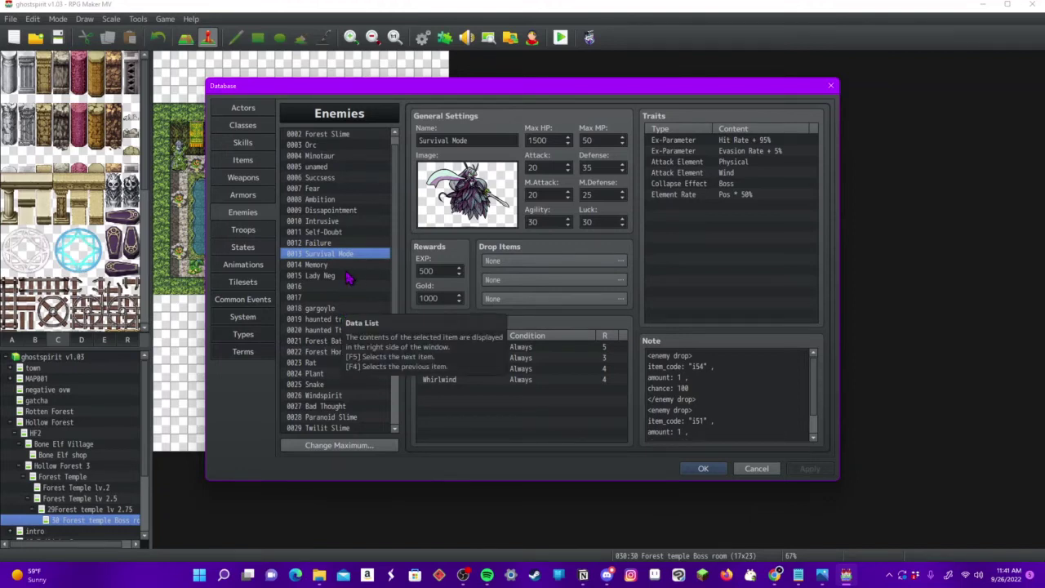
click(347, 235)
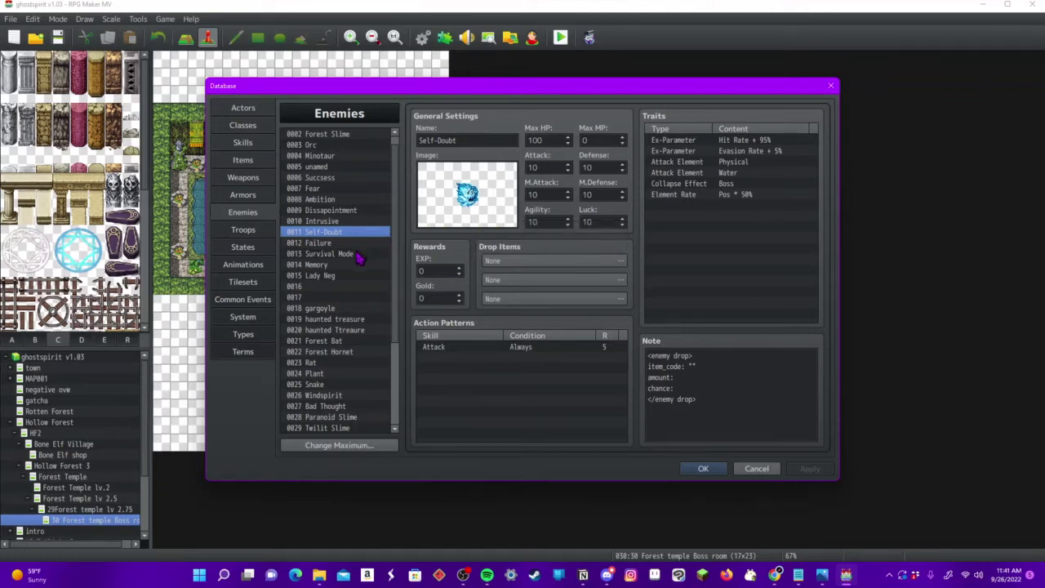
scroll(359, 258, up, 1)
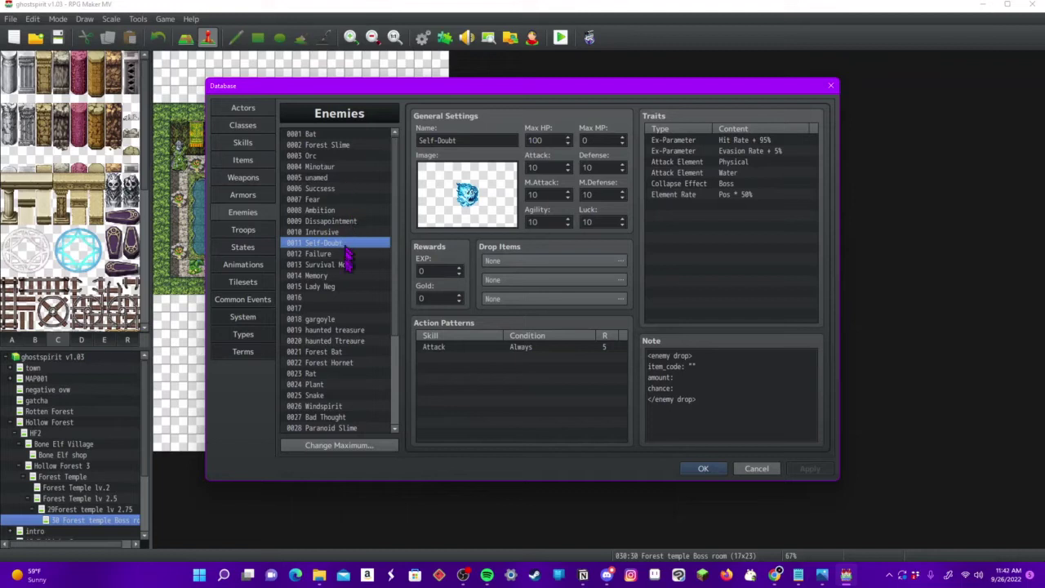
scroll(347, 272, down, 2)
scroll(347, 272, down, 5)
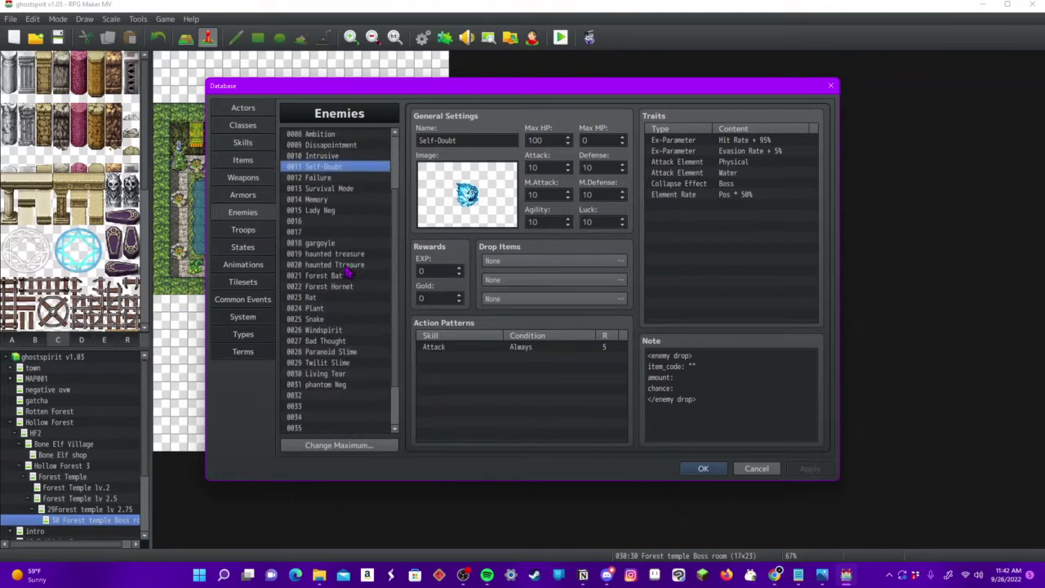
click(359, 362)
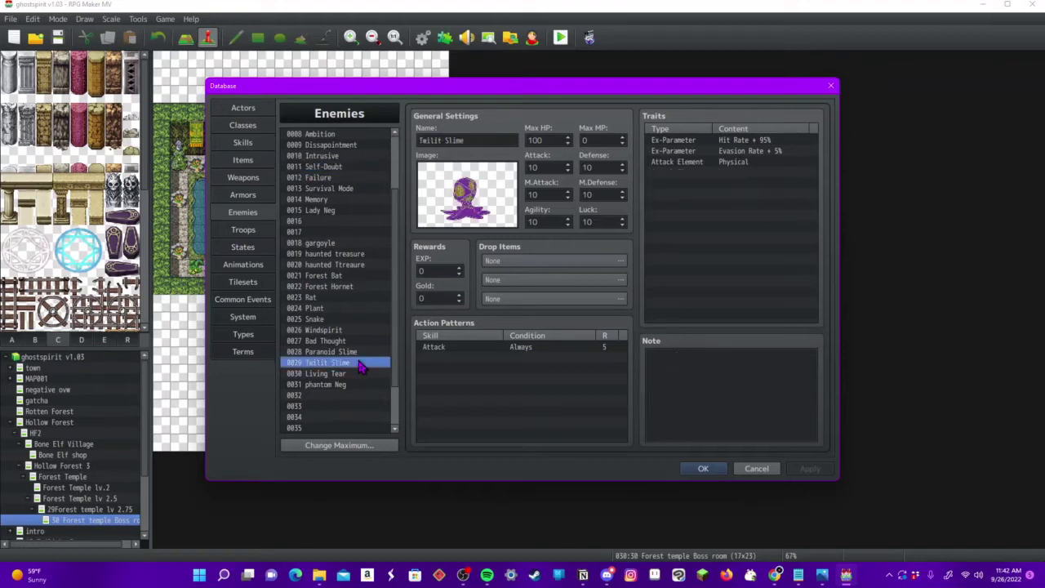
click(361, 355)
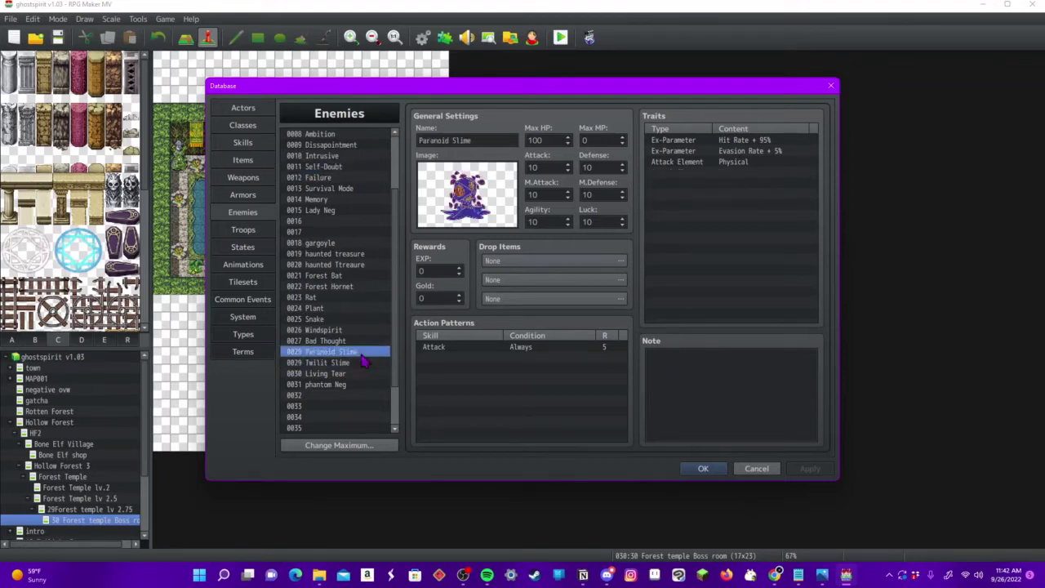
click(357, 342)
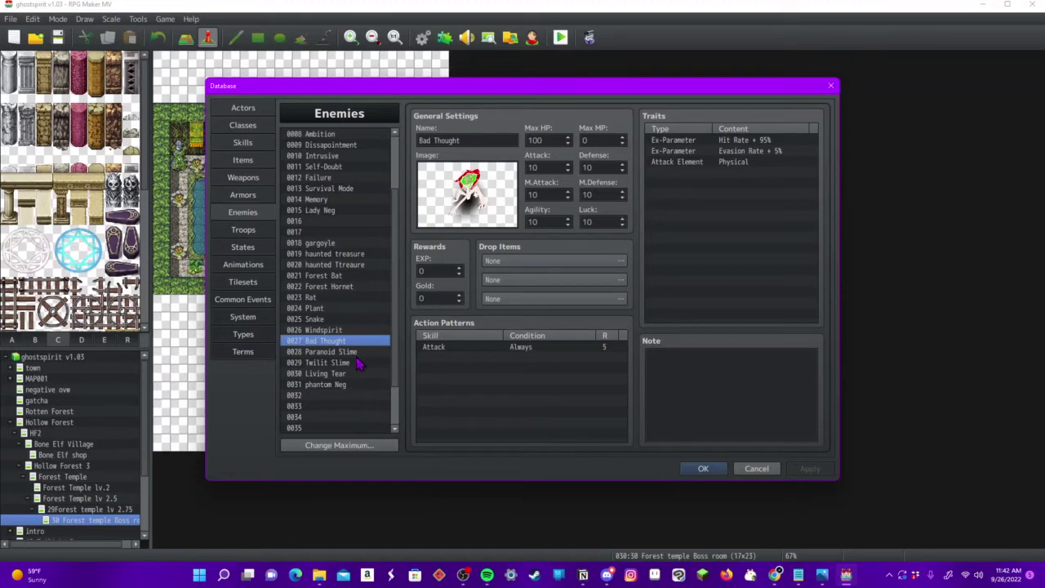
On the Actors tab, review lauren, Kurt, Evan, Lu and Jax, ending on Lu.
click(257, 111)
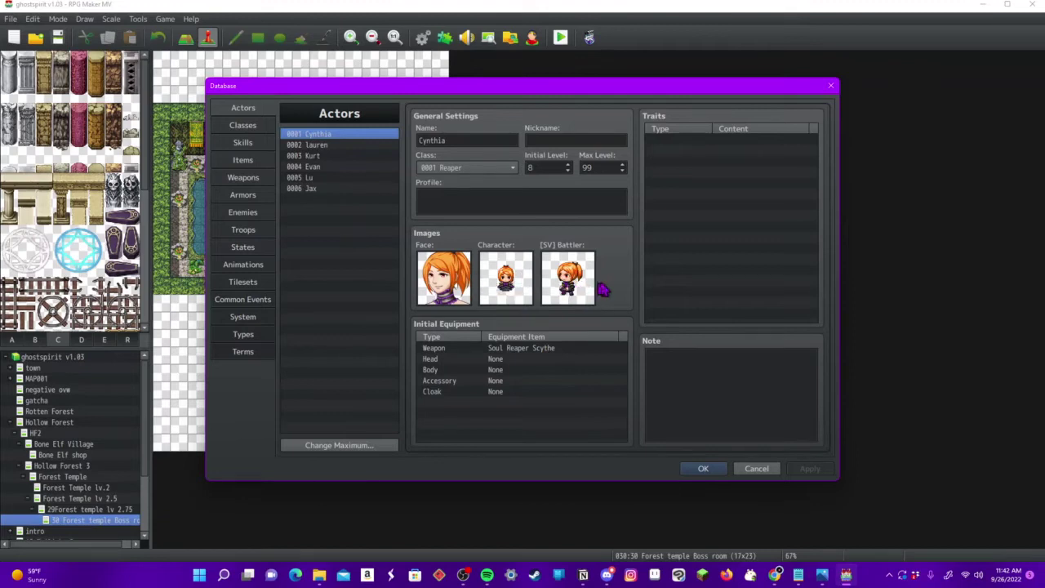
click(367, 144)
click(366, 156)
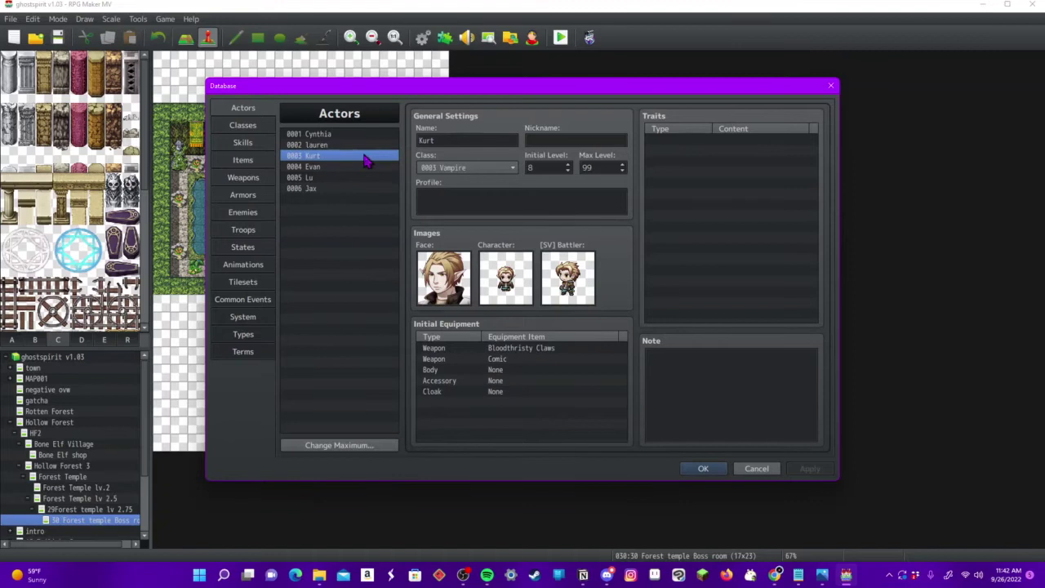
click(360, 166)
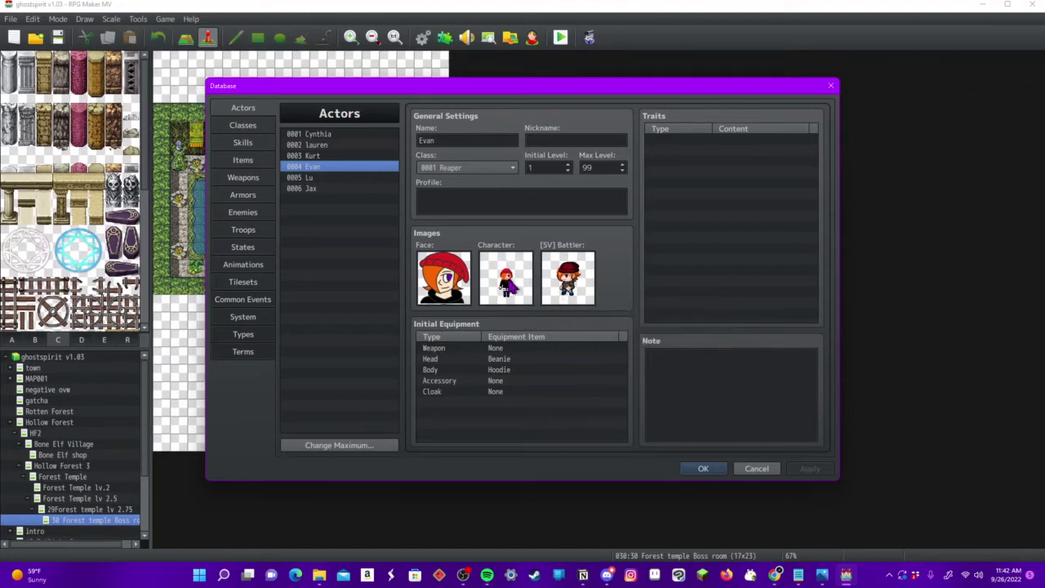
click(343, 177)
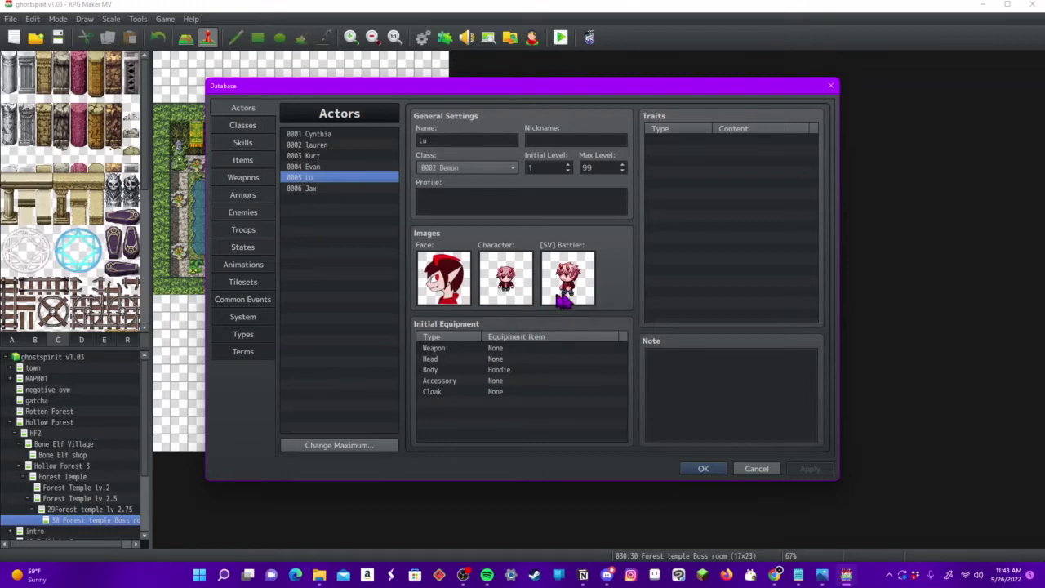
click(343, 189)
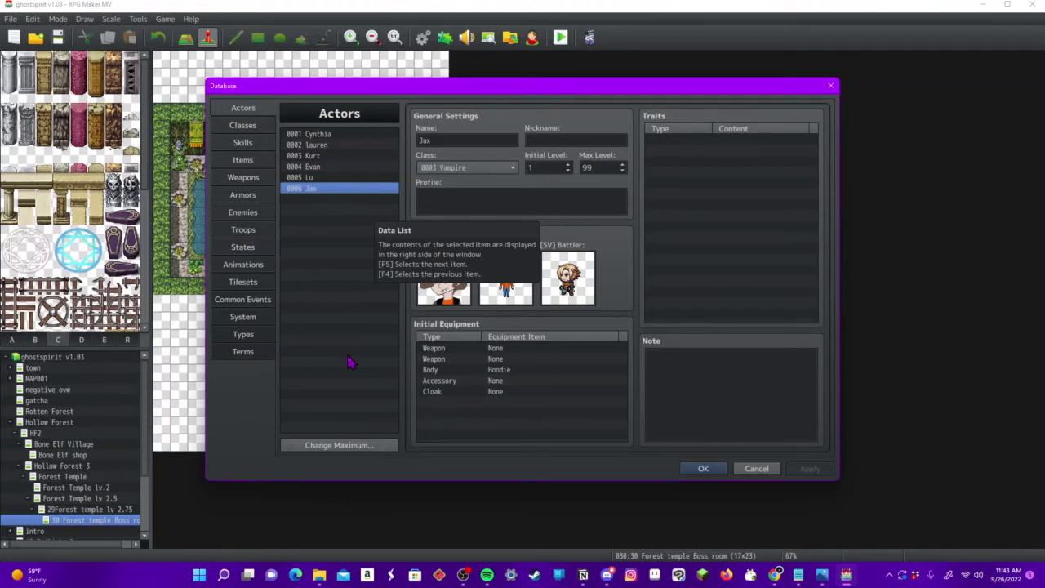
click(357, 177)
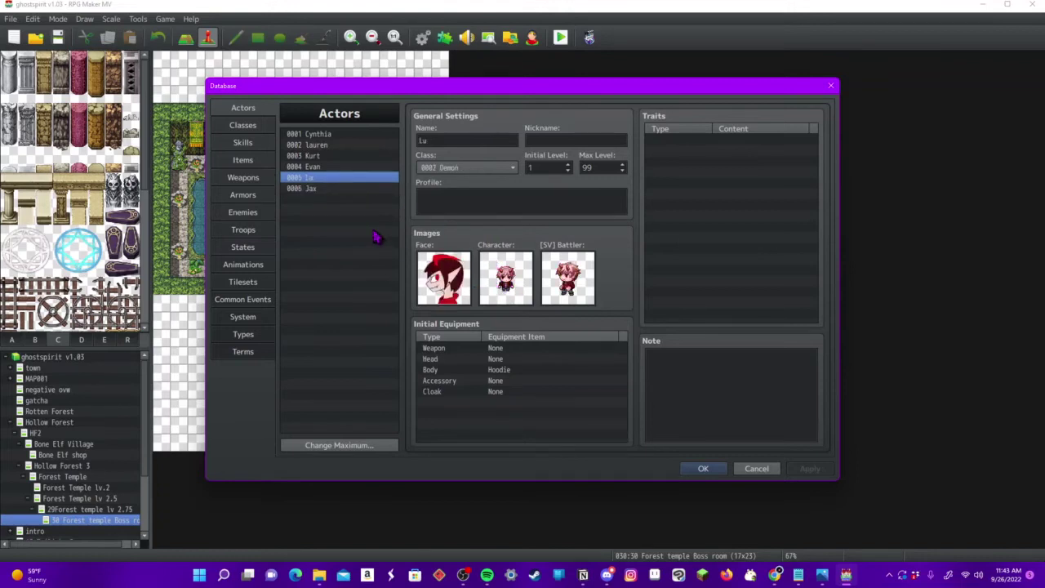
Close the Database and load 25 alistair's home from the GhostSpirit map tree.
click(700, 468)
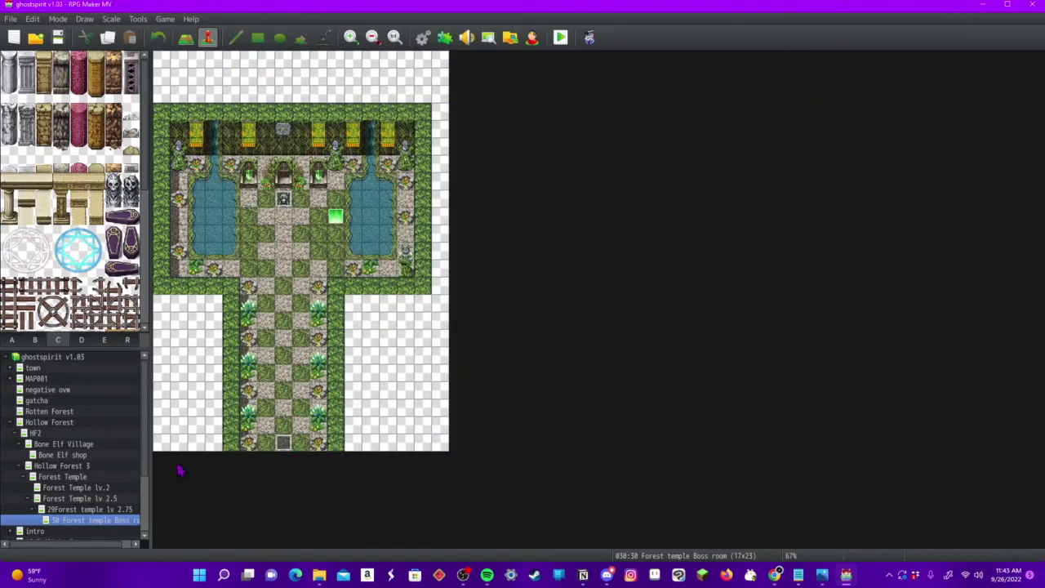
scroll(49, 478, down, 3)
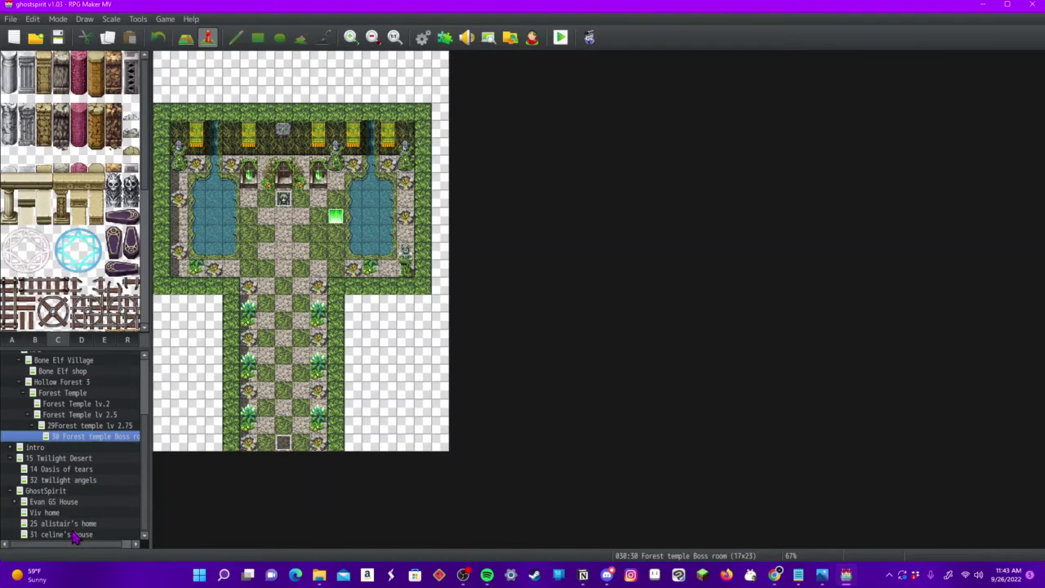
click(70, 523)
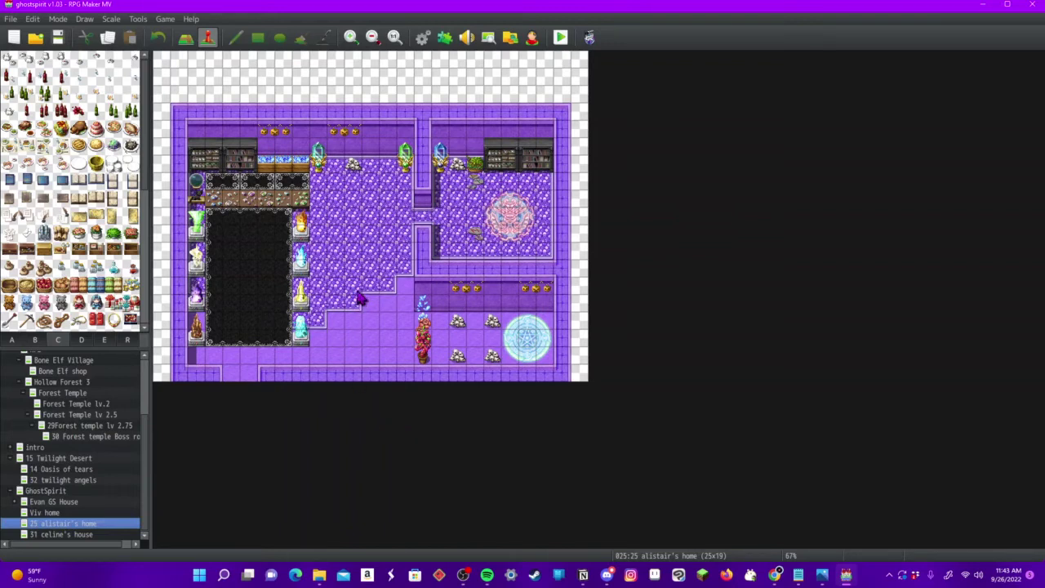
Open the 31 celine's house map, a 25x20 room with donuts and a magic circle.
click(106, 534)
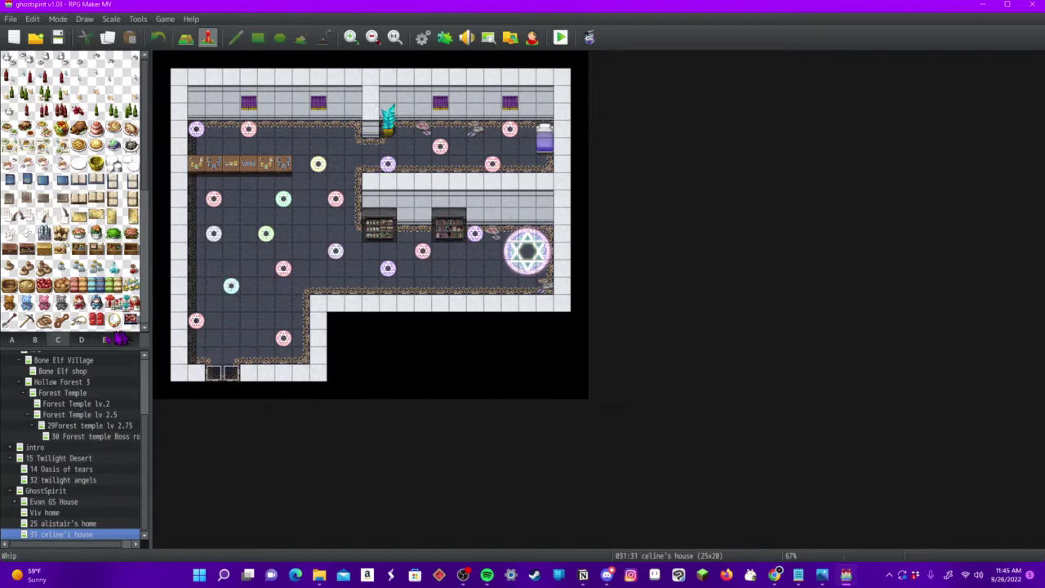
Browse tileset pages D and E to reach the magic-circle, statue, piano and telescope tiles.
click(86, 340)
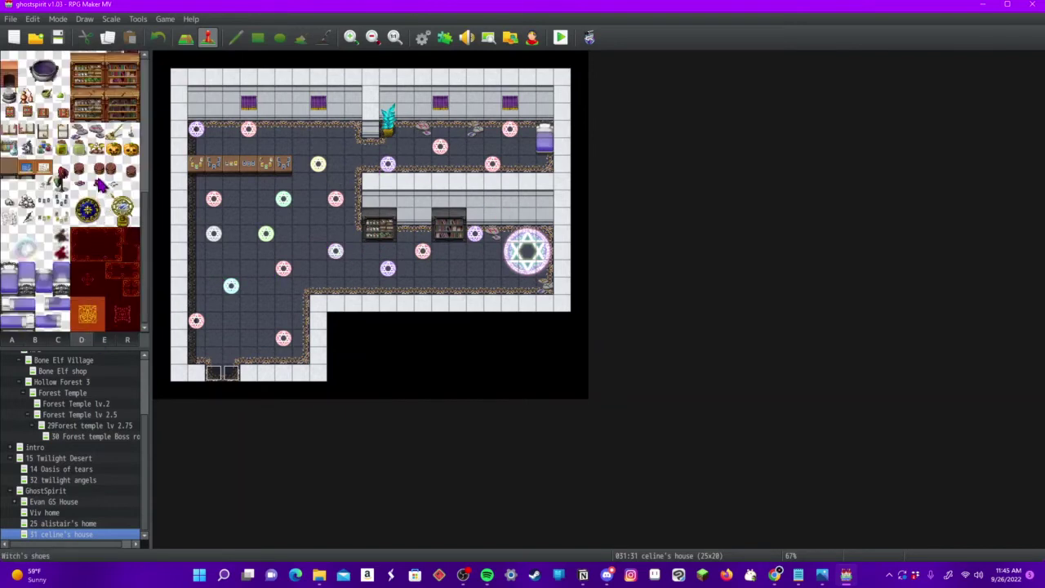
scroll(100, 186, up, 5)
scroll(99, 187, up, 3)
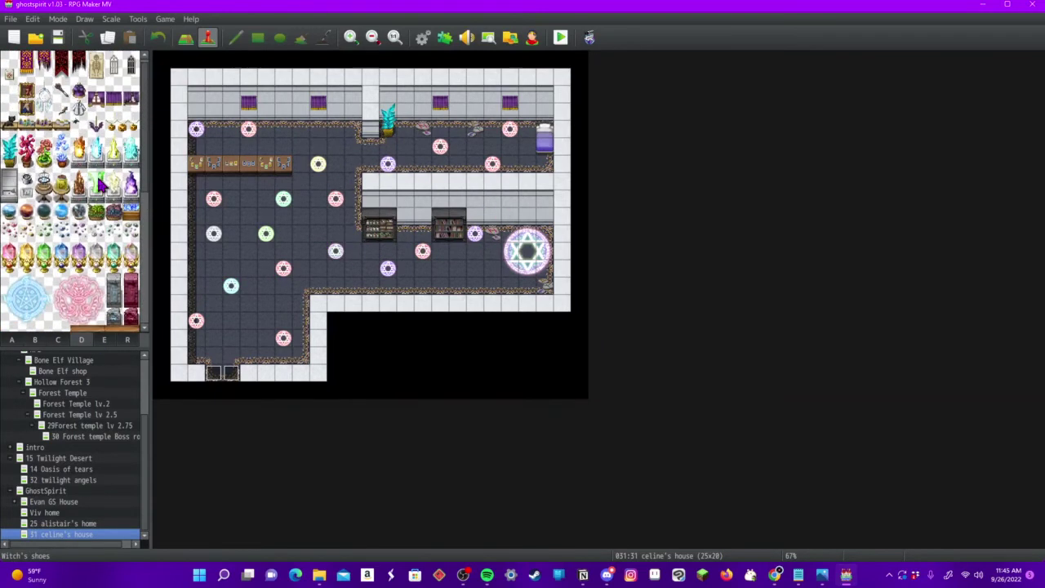
click(104, 340)
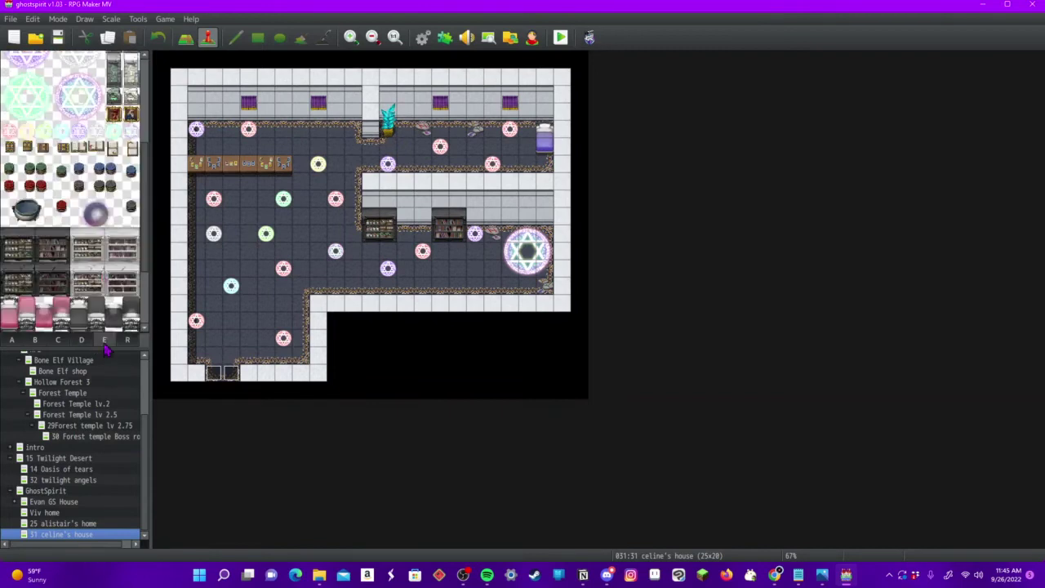
scroll(99, 266, down, 3)
scroll(99, 265, up, 1)
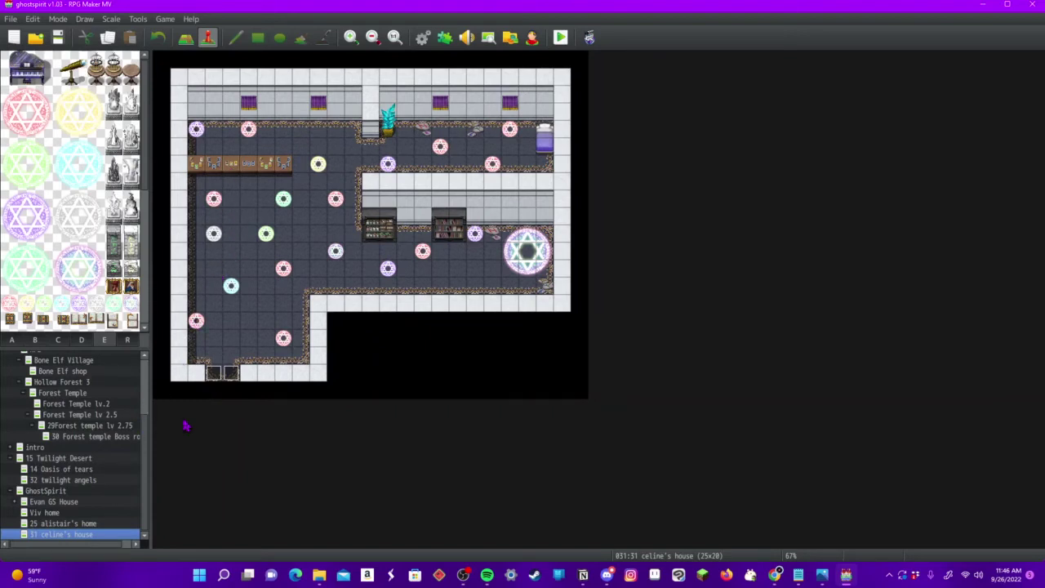
Return to the 25 alistair's home map from the map tree.
click(93, 525)
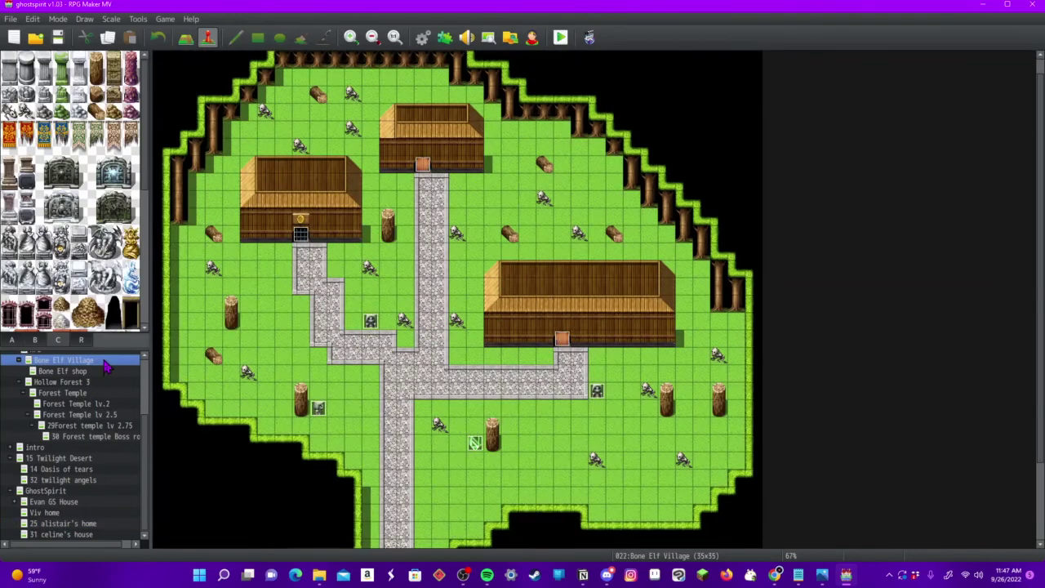
View the Bone Elf Village map, then open the empty 30x30 32 twilight angels map.
click(105, 362)
click(65, 480)
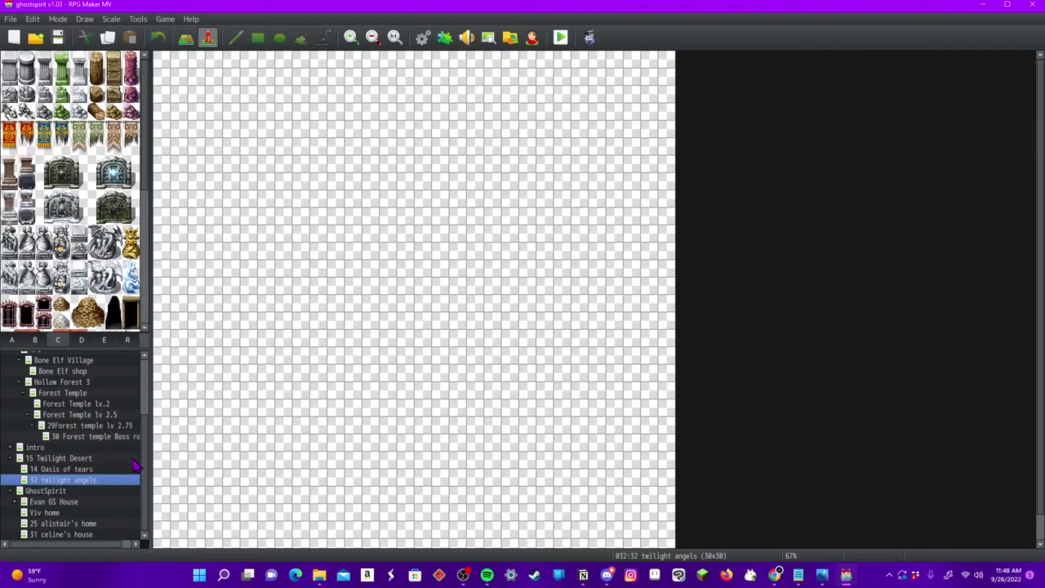
Reopen the 25x19 alistair's home map with its purple interior and magic circles.
click(103, 523)
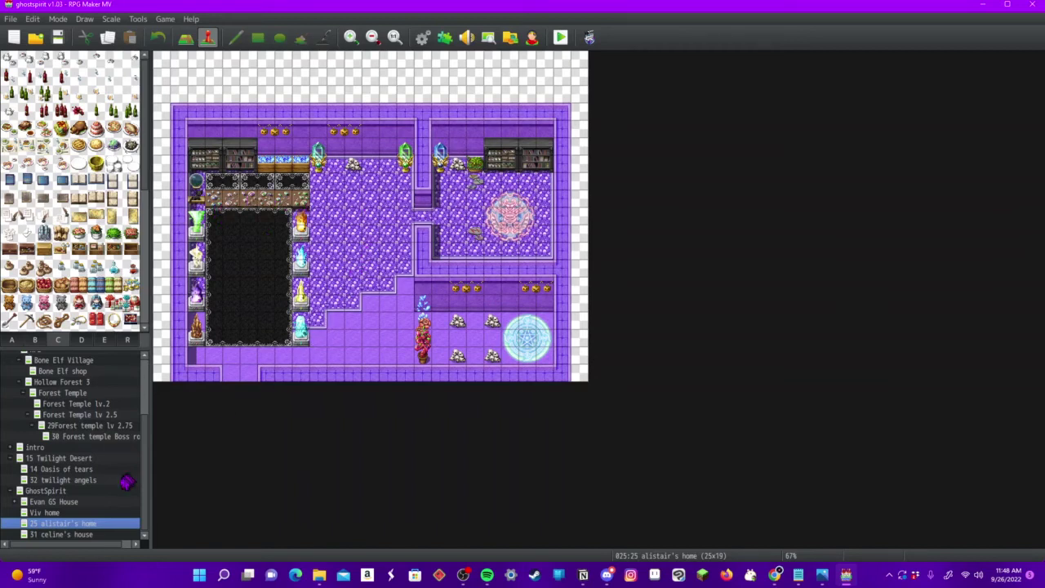
Open the 25x25 Viv home map with its green computer room and grey machinery hall.
click(89, 513)
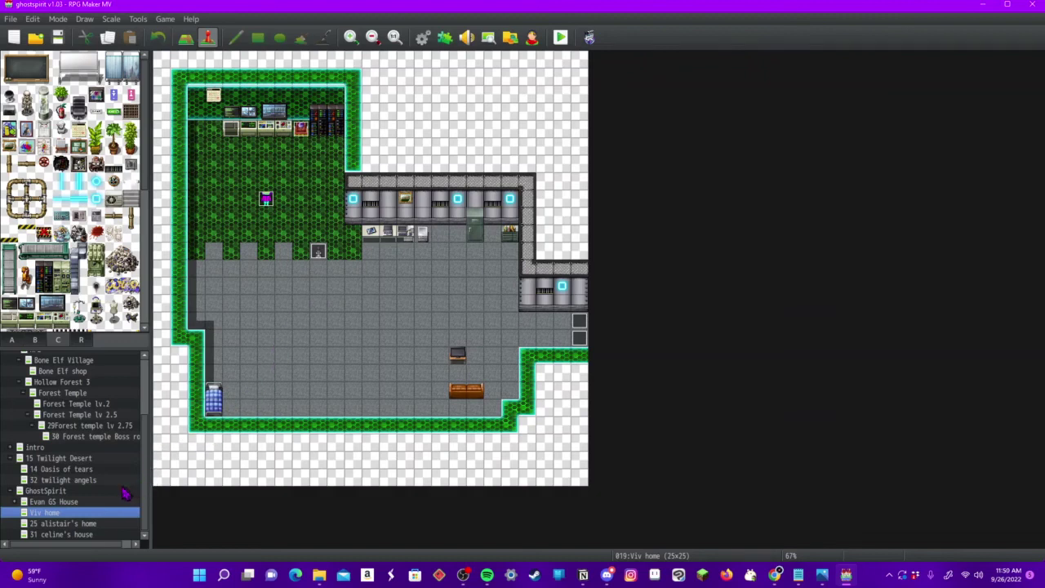
Open the 60x60 15 Twilight Desert map with its purple sand, tent and skulls.
scroll(124, 493, up, 3)
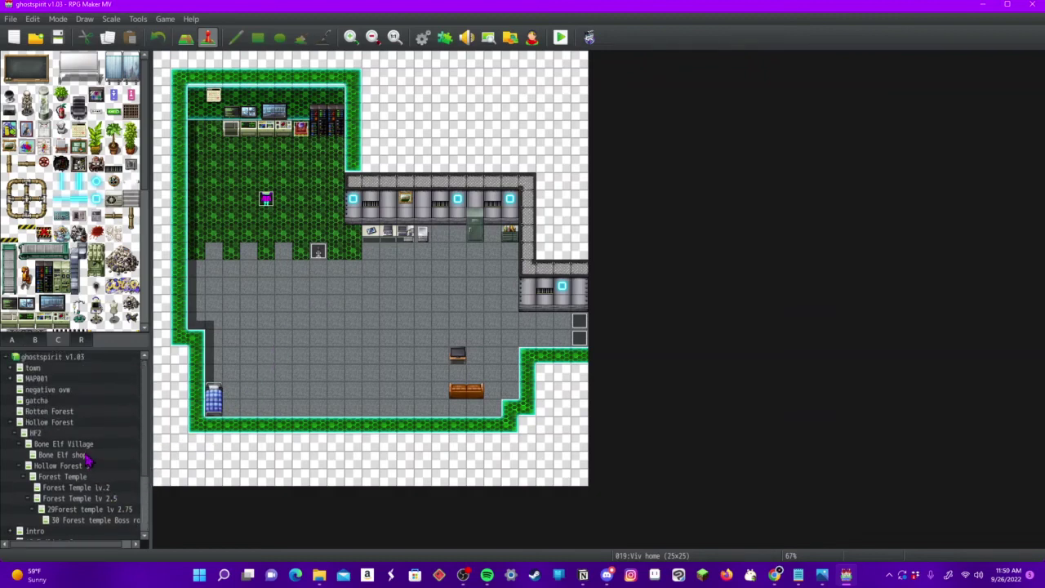
scroll(87, 461, down, 3)
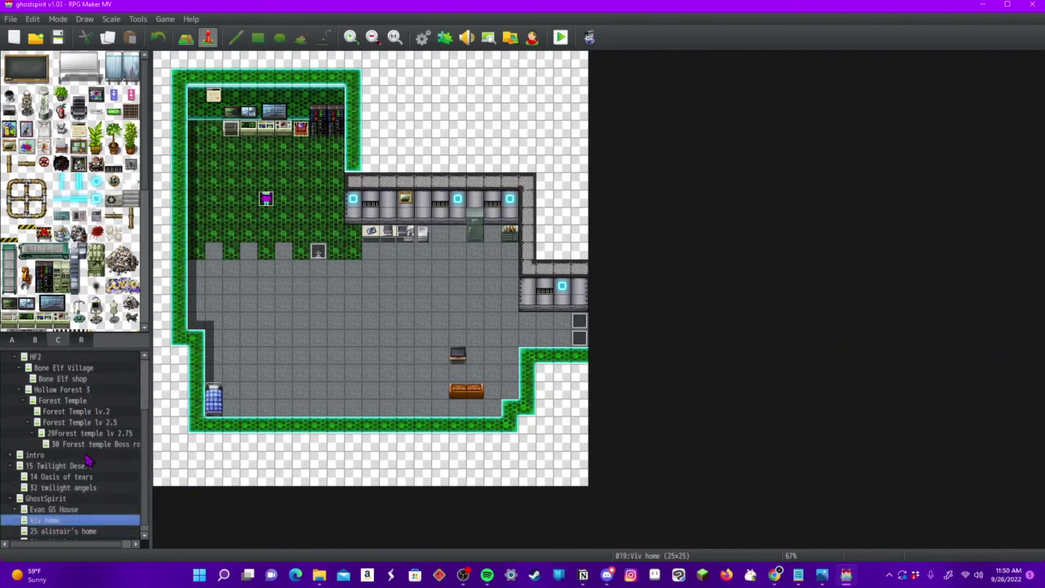
click(100, 467)
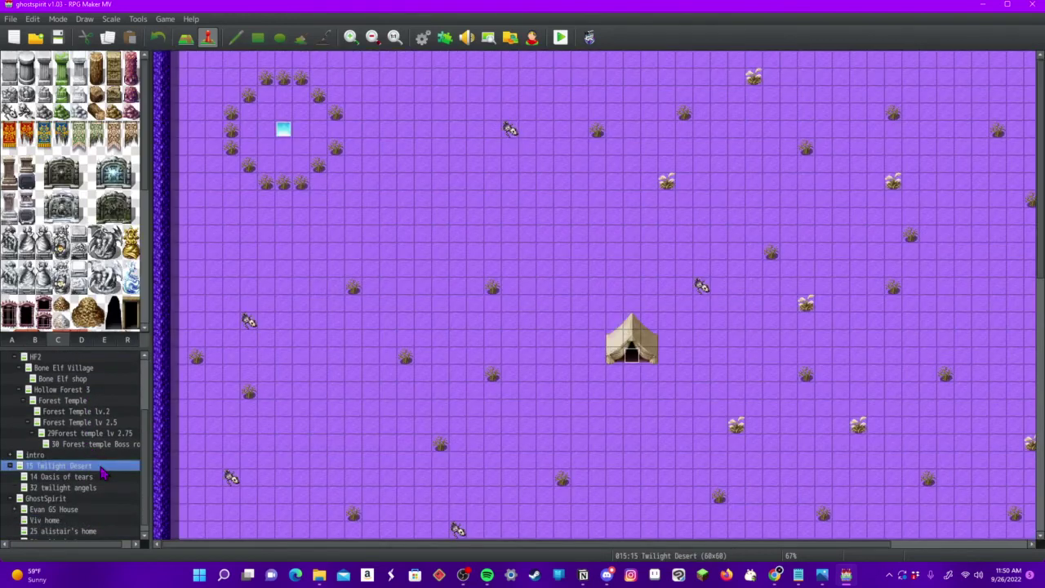
scroll(296, 368, down, 3)
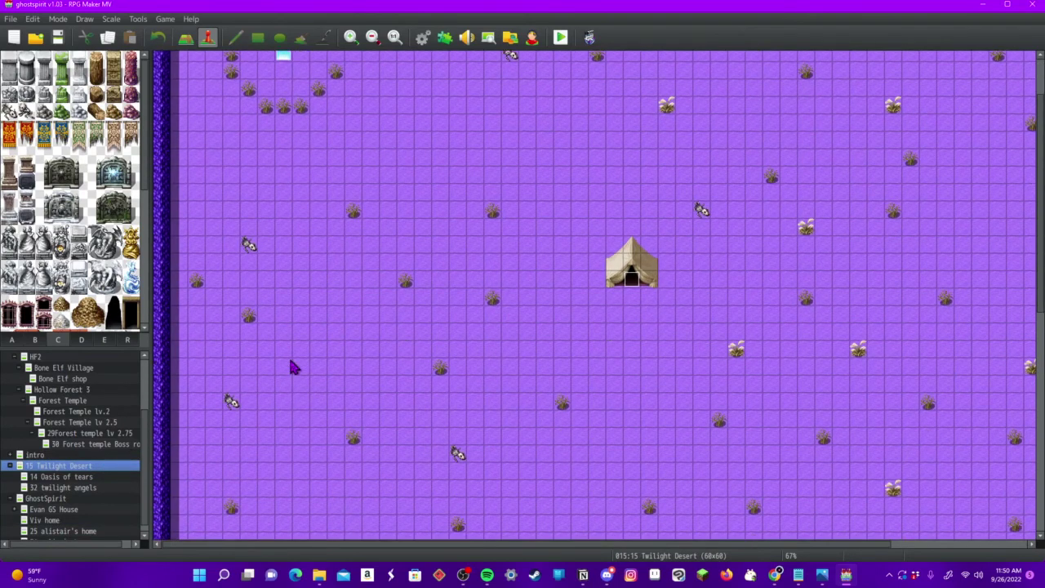
click(90, 477)
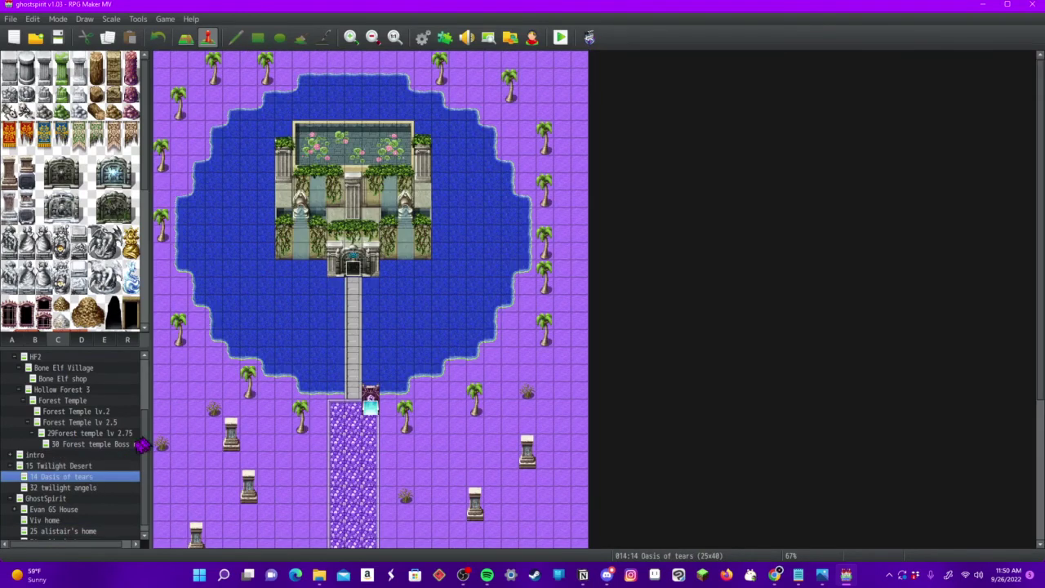